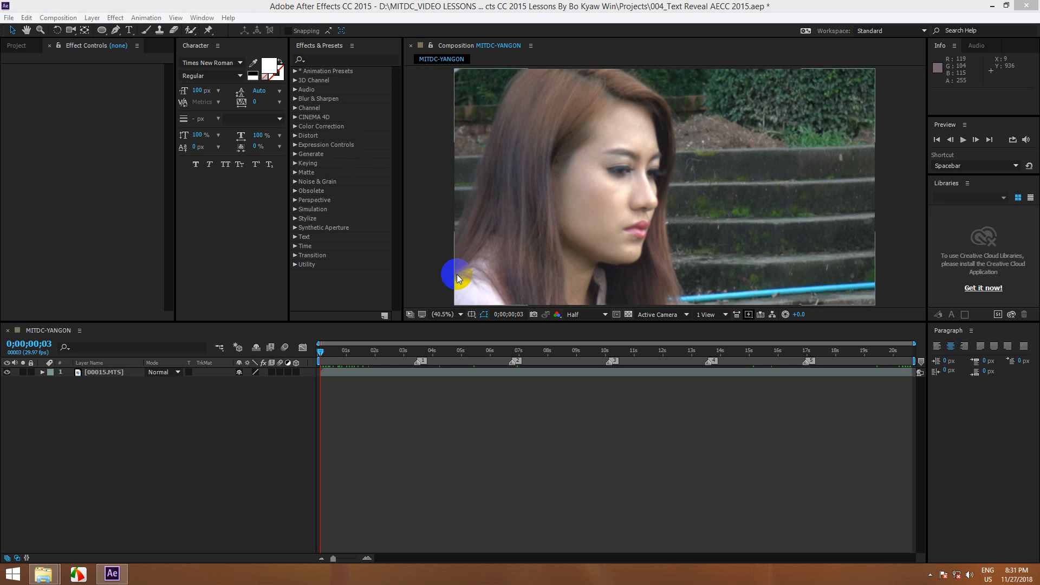
key(Caps_Lock)
drag(320, 350, 280, 362)
key(Caps_Lock)
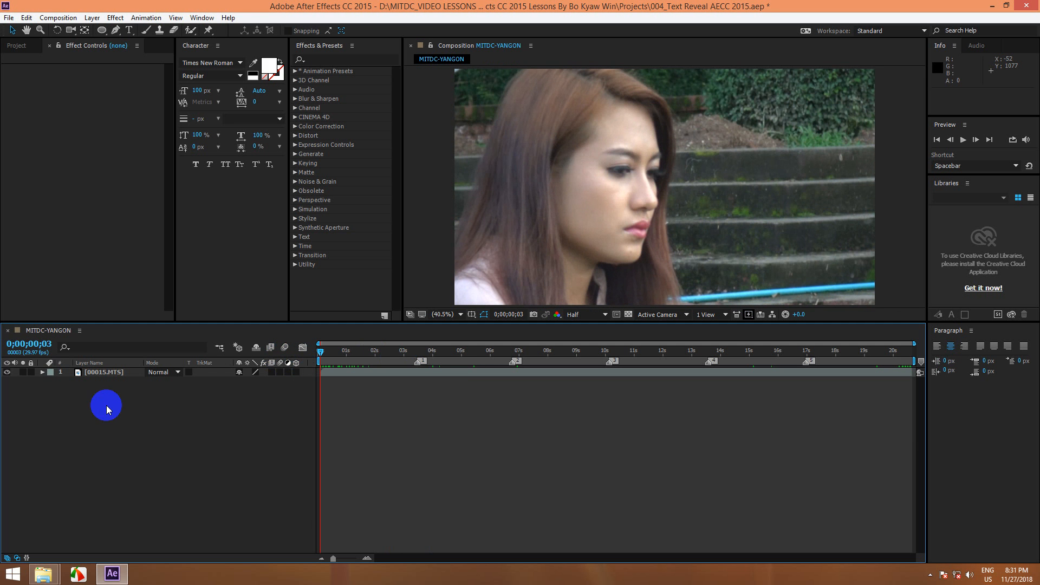
Step: Create a black 1920 x 1080 px solid layer named Vignette above the footage
click(92, 17)
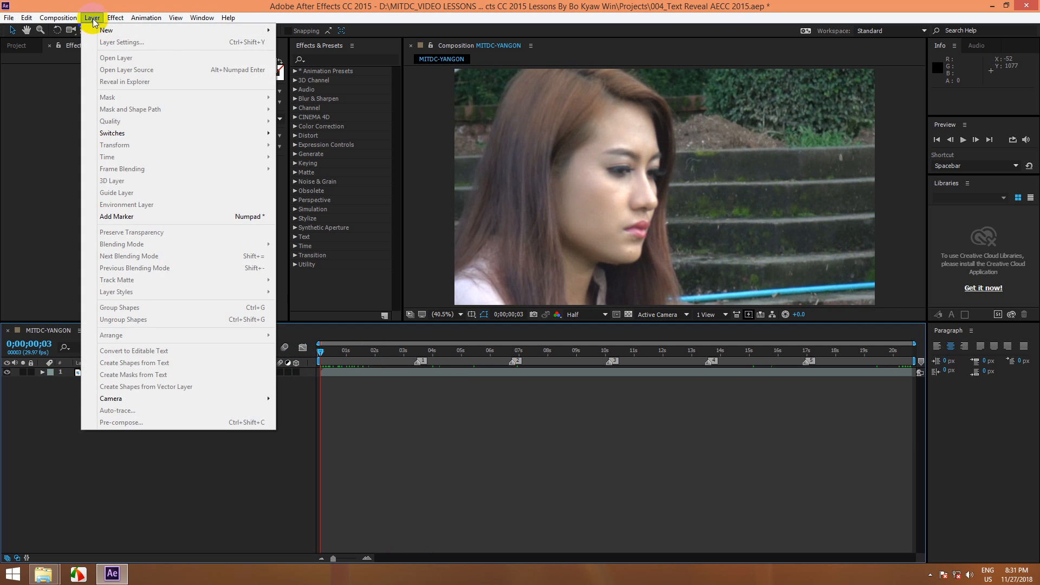
mouse_move(136, 31)
click(304, 42)
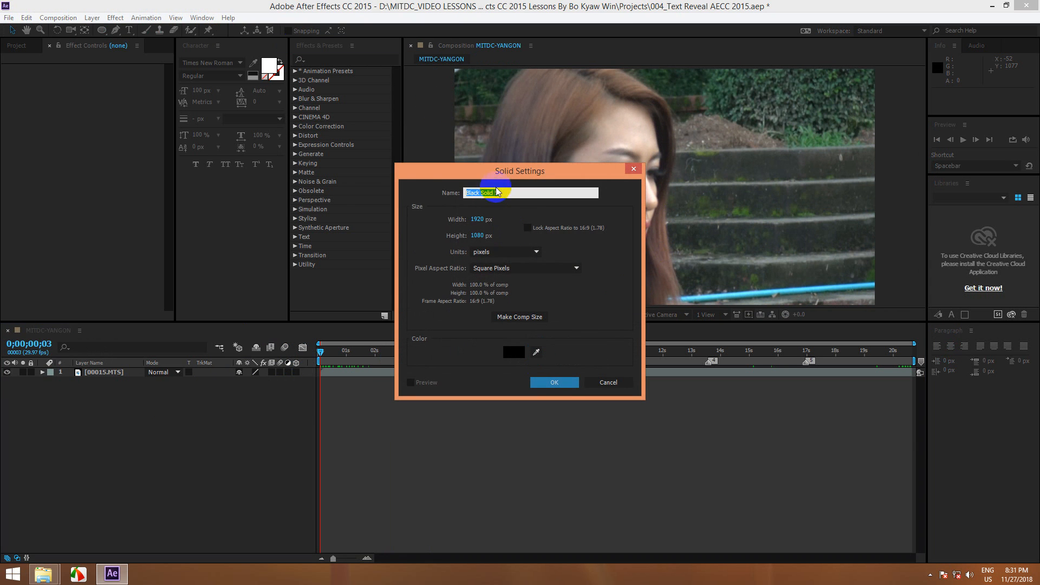
drag(501, 194, 332, 195)
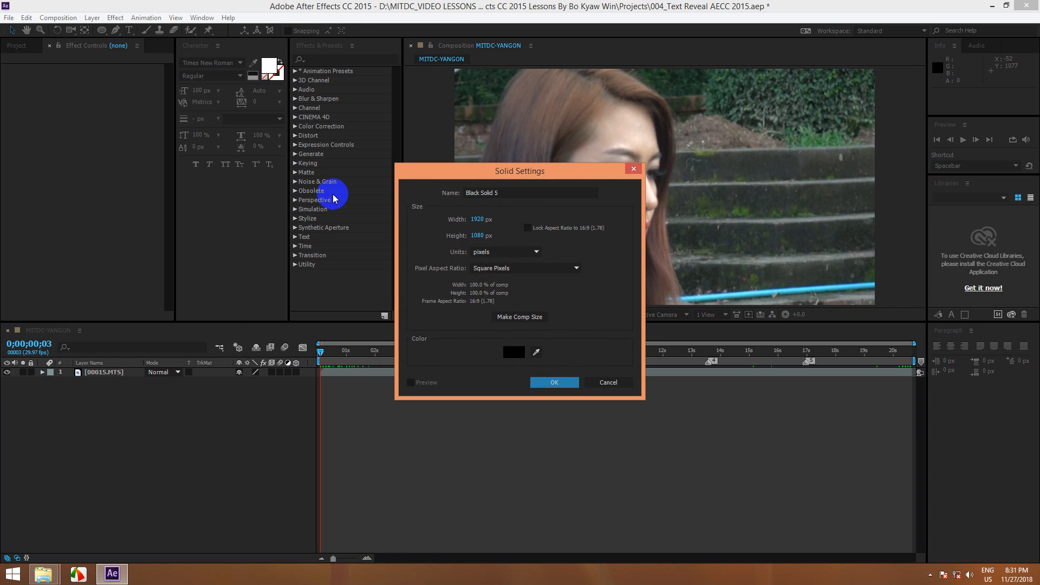
click(503, 188)
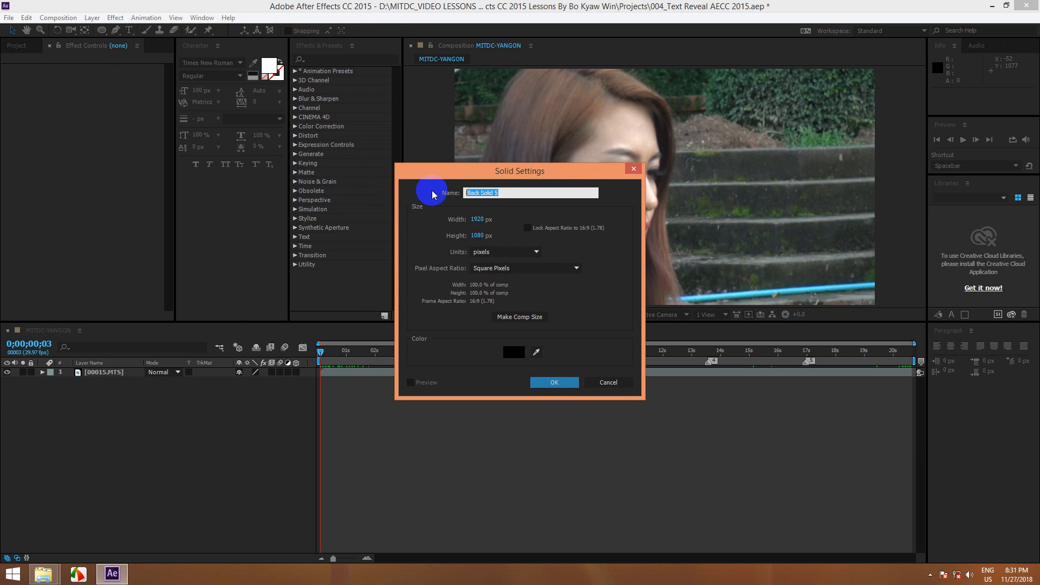
text(Vignette)
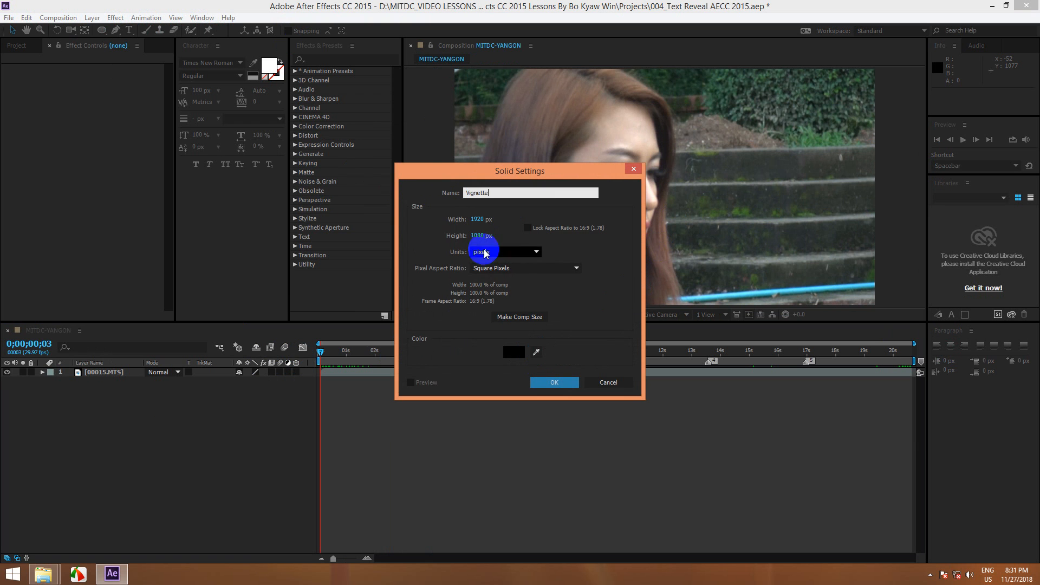
click(548, 382)
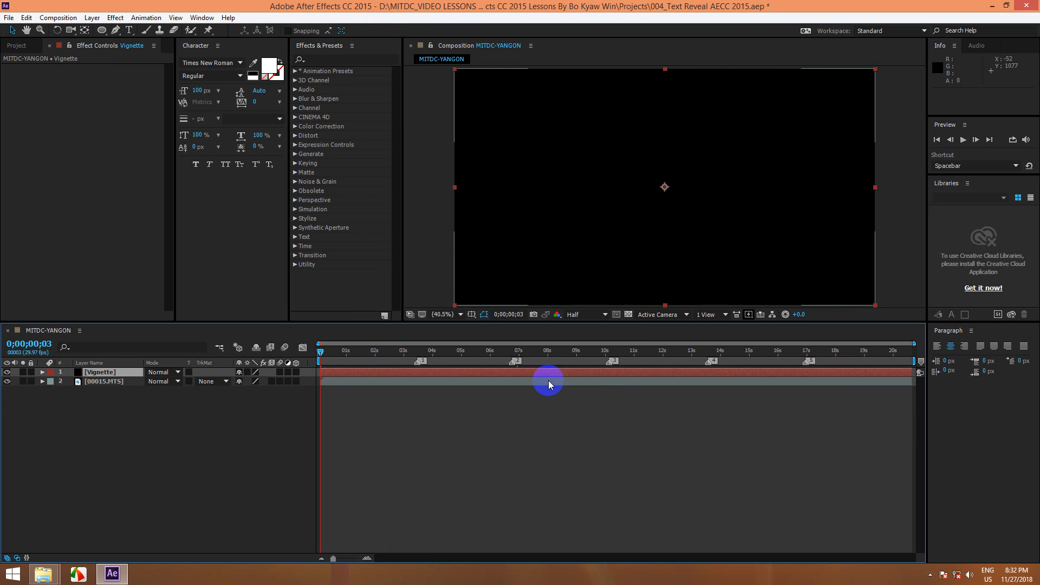
Step: Add a full-frame elliptical mask to the Vignette layer and invert it
click(103, 32)
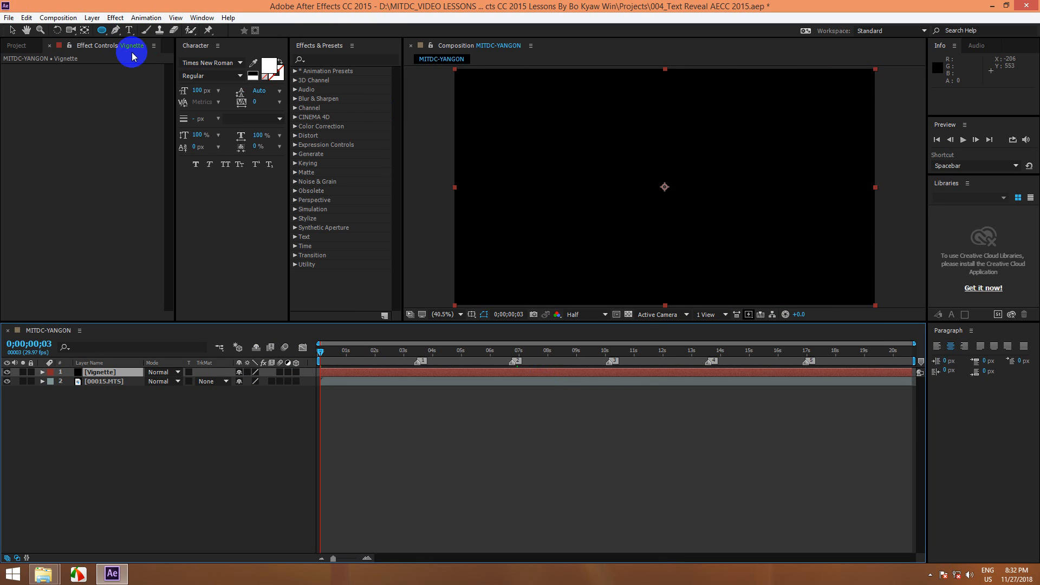
double_click(102, 31)
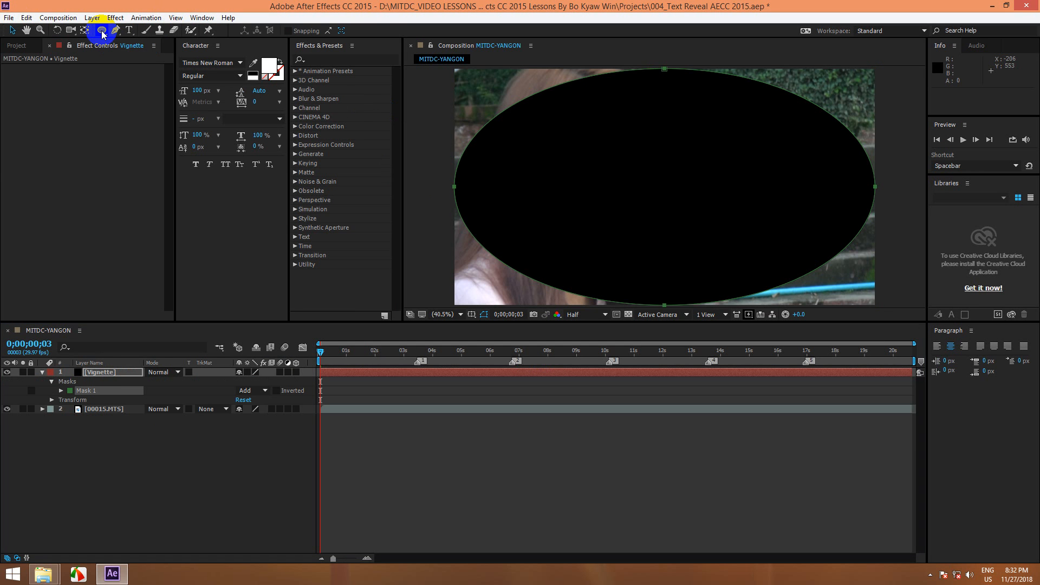
click(276, 390)
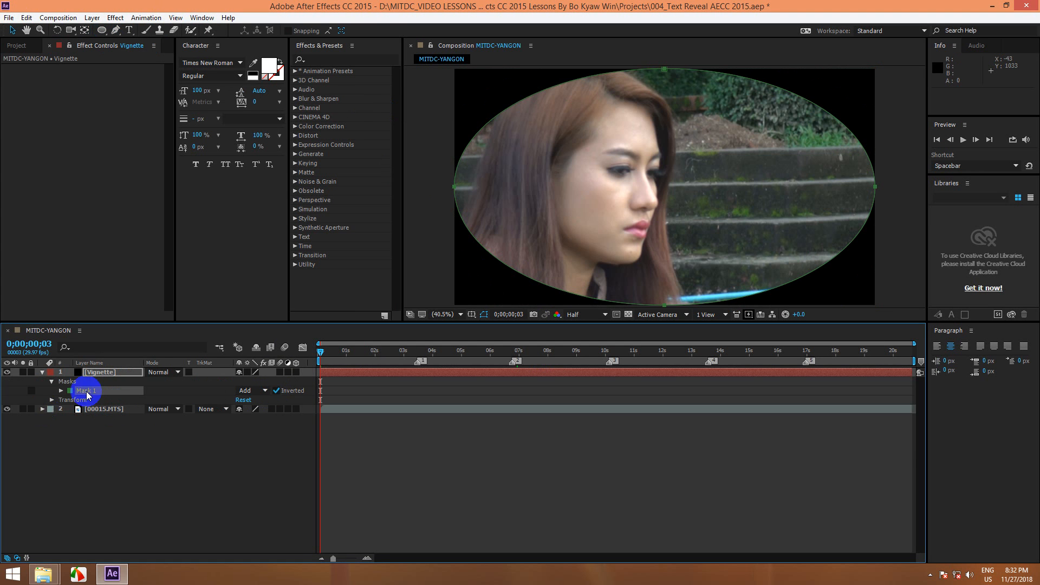
Step: Set the Vignette mask's feather to 250 pixels in both directions and collapse the layer's properties
click(61, 391)
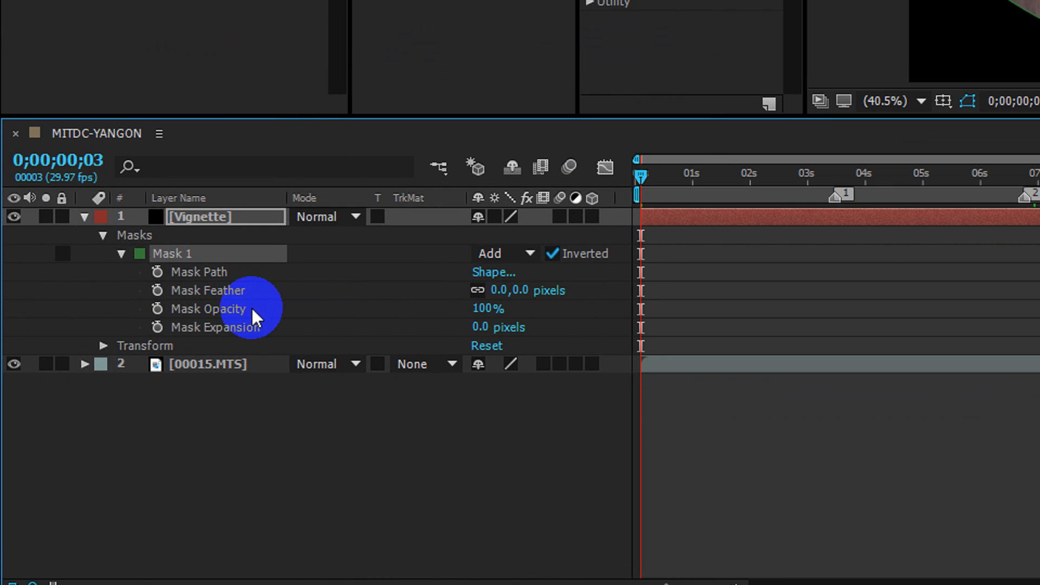
drag(499, 290, 842, 282)
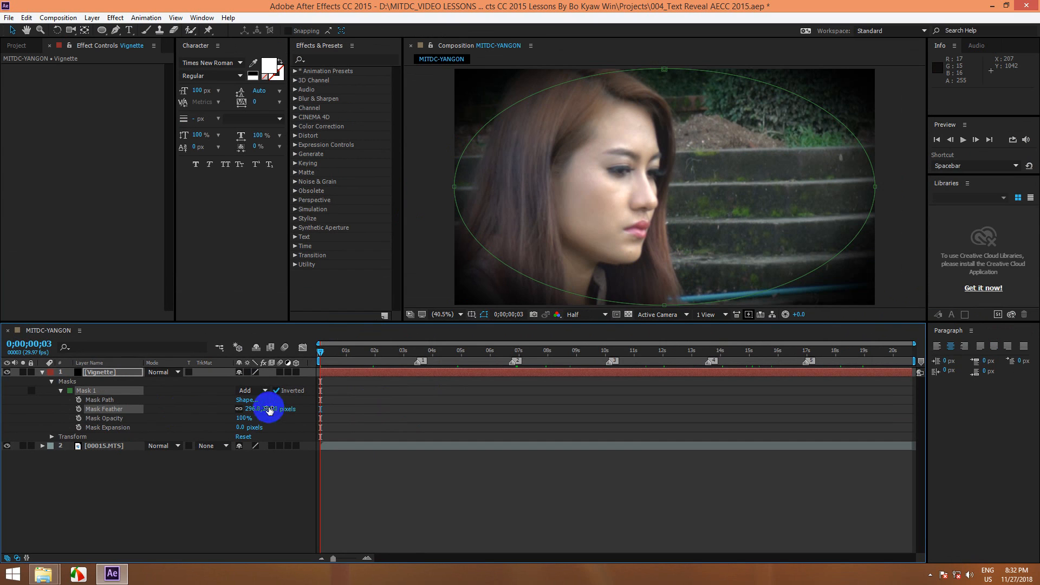
mouse_move(268, 409)
mouse_down()
mouse_move(93, 409)
mouse_move(271, 404)
mouse_up()
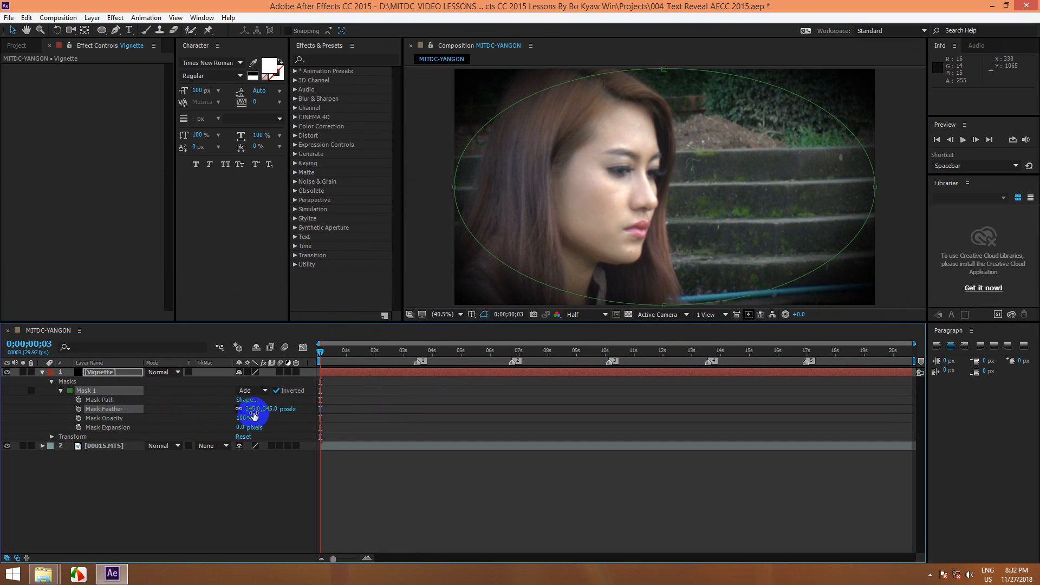
drag(267, 409, 213, 408)
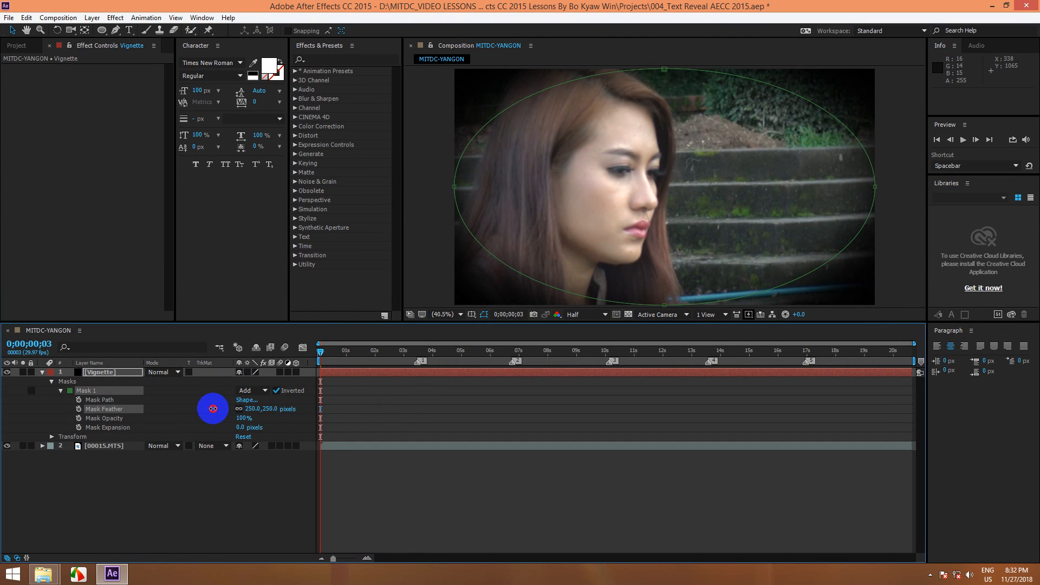
click(144, 506)
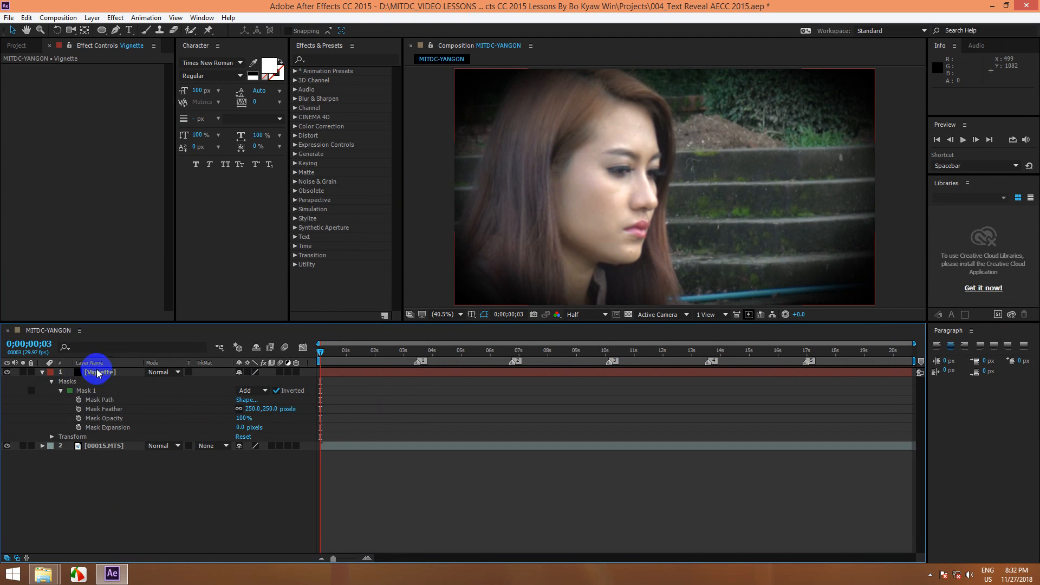
click(43, 373)
click(99, 372)
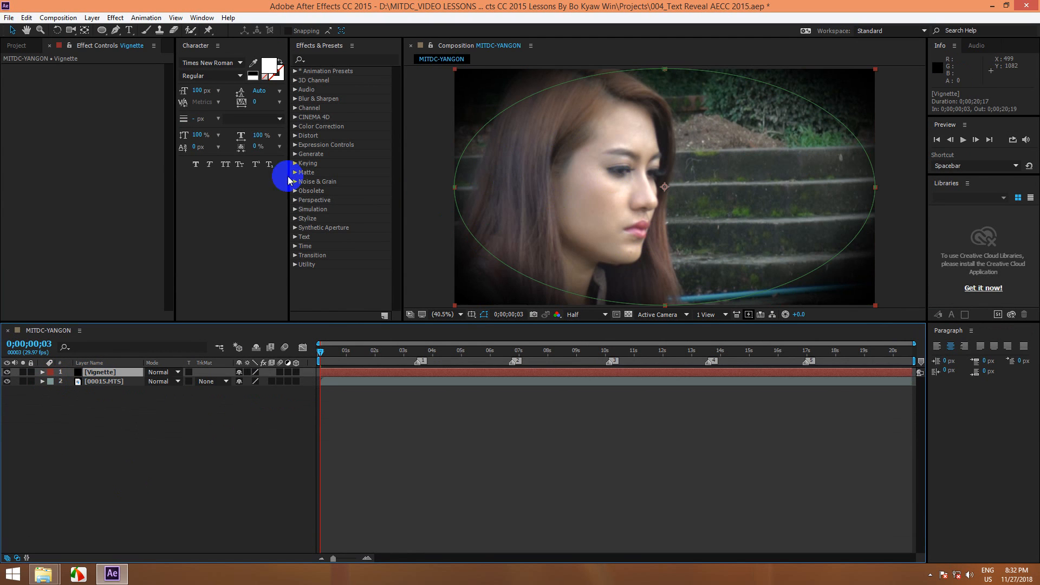
click(174, 443)
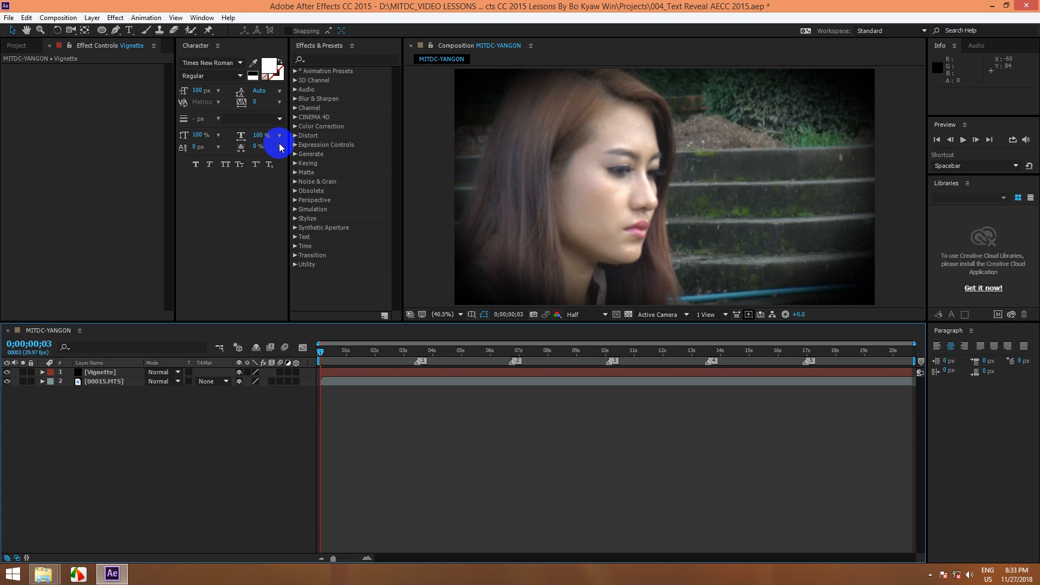
Step: Hide the Vignette layer and add a new adjustment layer above it
click(100, 373)
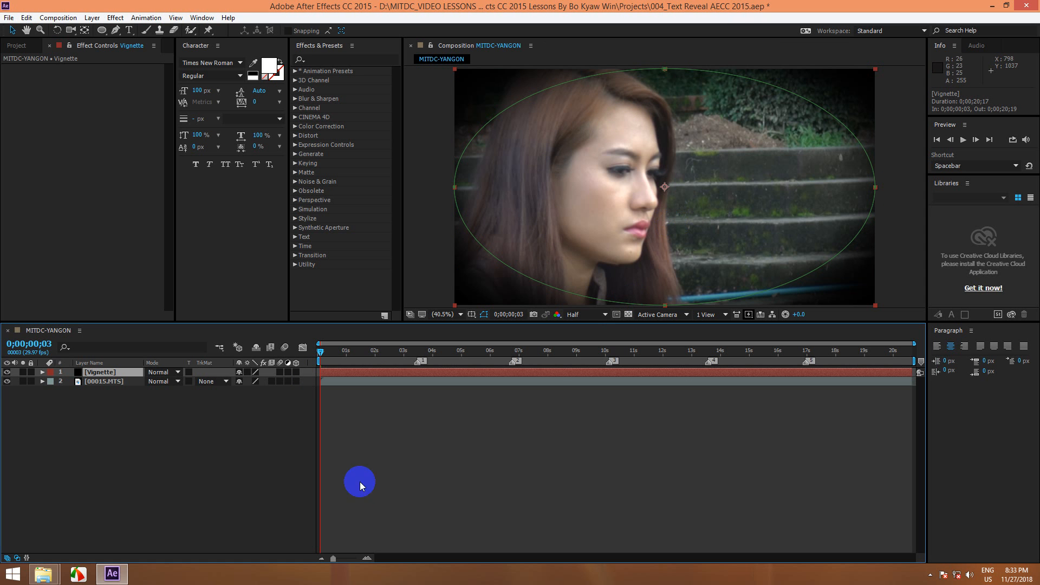
click(6, 372)
click(92, 18)
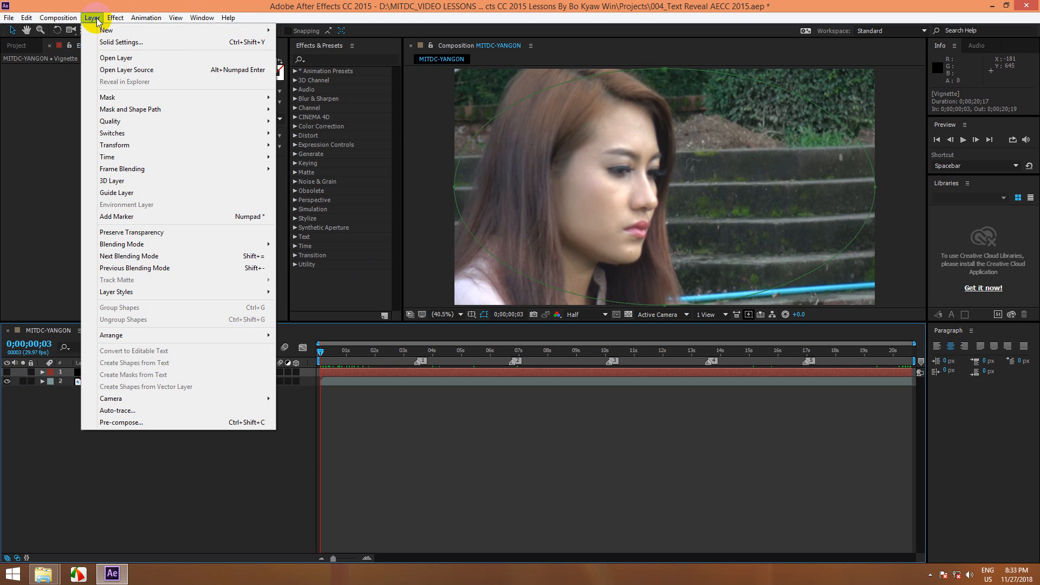
mouse_move(228, 31)
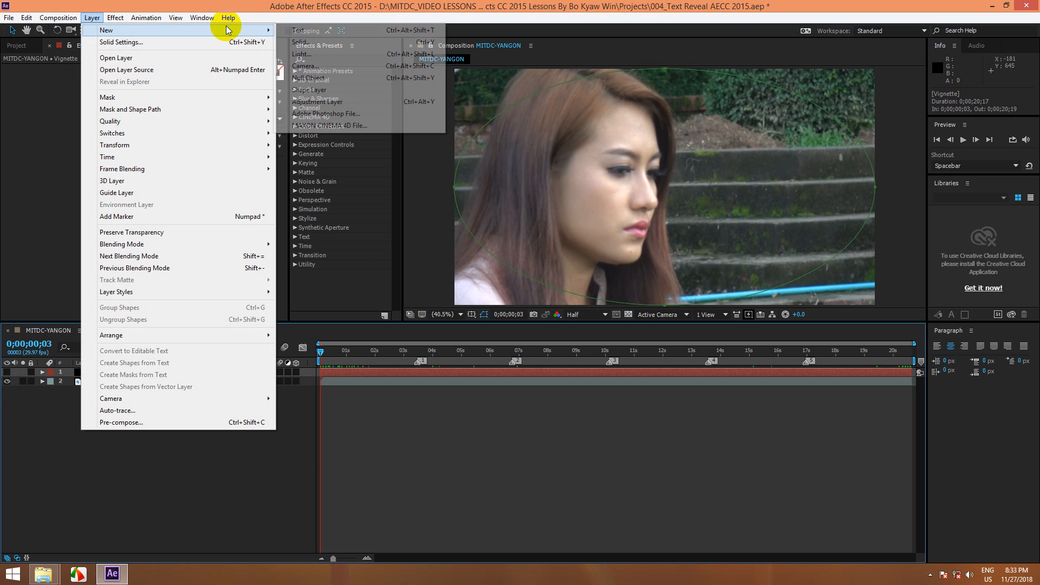
click(320, 103)
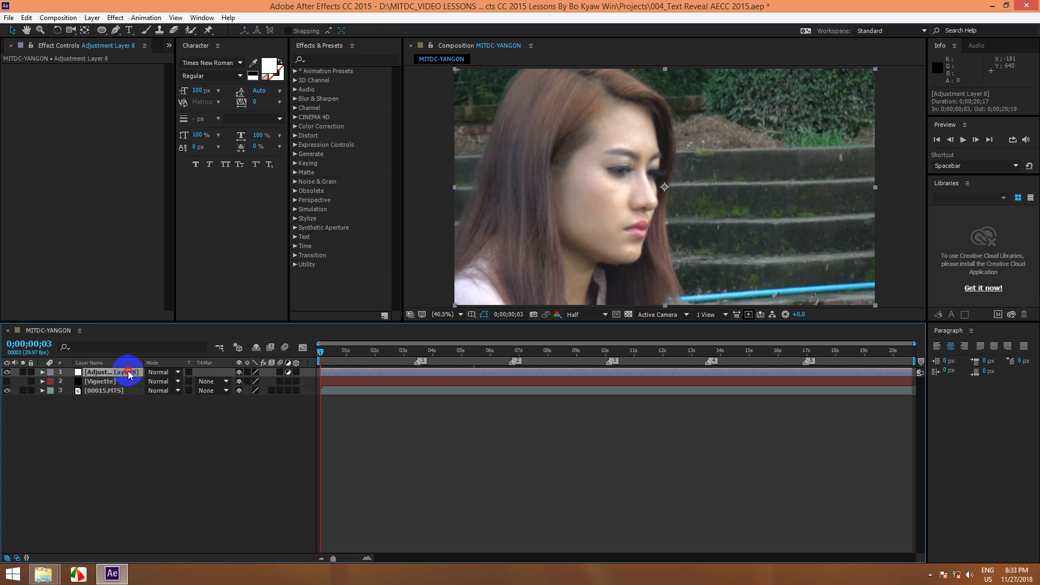
Step: Rename the new adjustment layer CC Spotlight
key(Return)
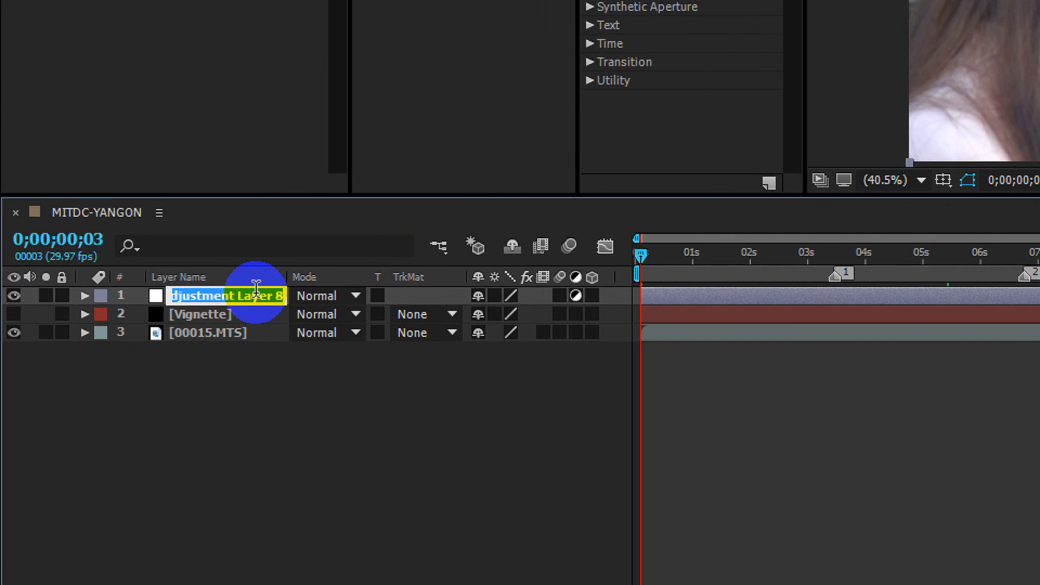
text(V)
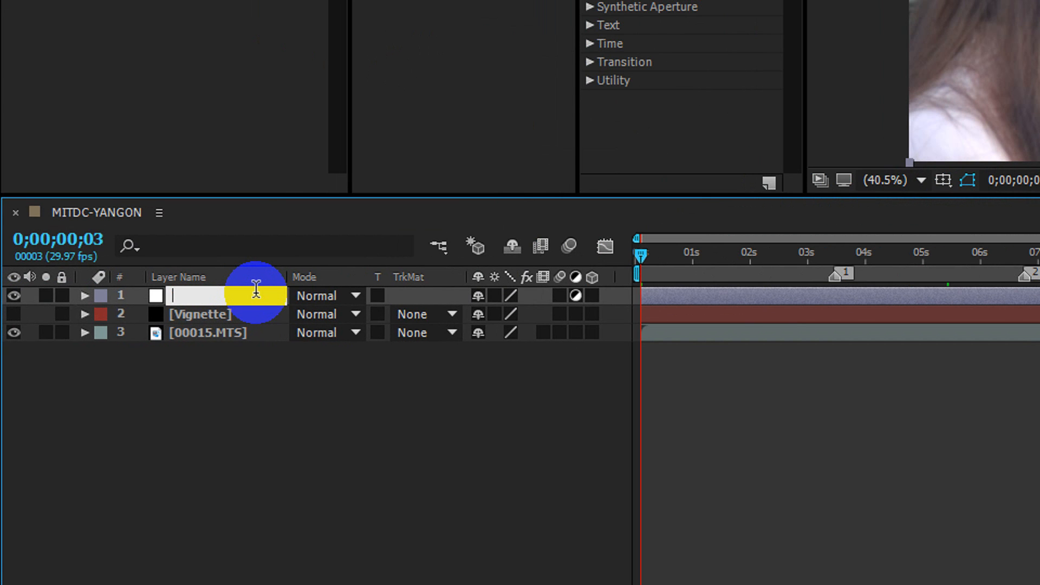
text(CC Spotlight)
key(Return)
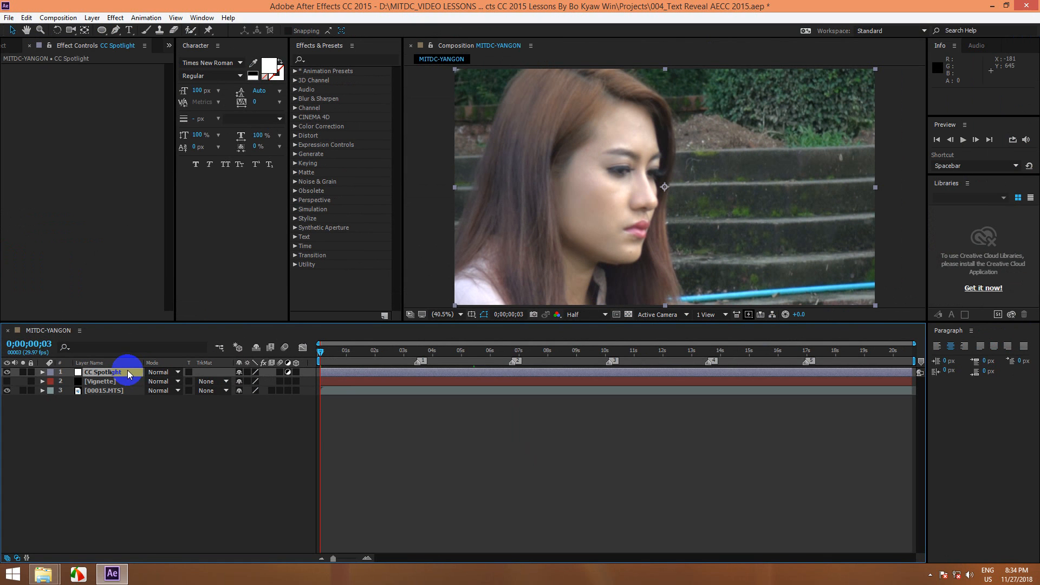
Step: Apply the CC Spotlight perspective effect to the CC Spotlight adjustment layer
click(115, 17)
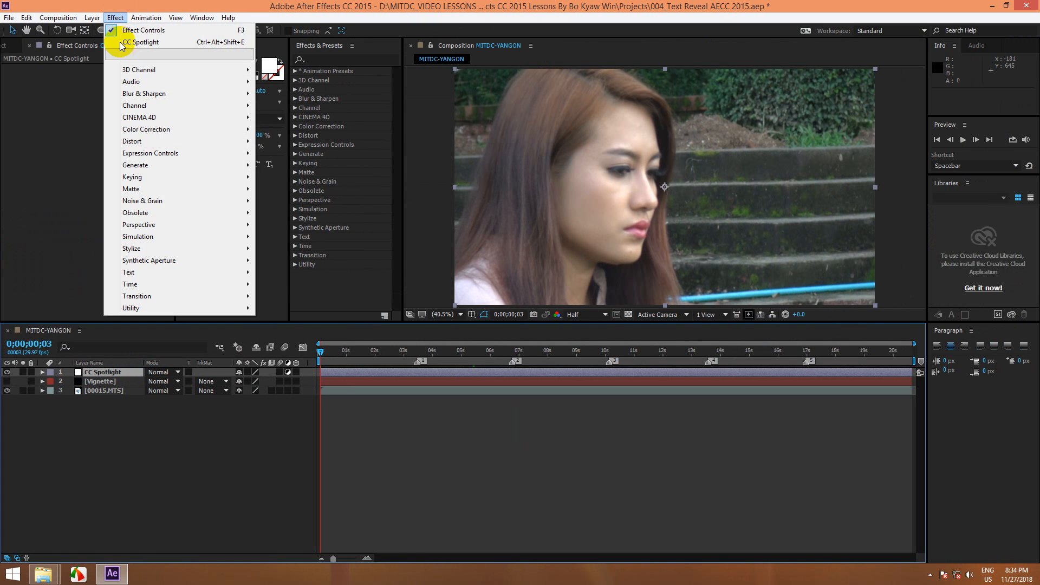
mouse_move(195, 250)
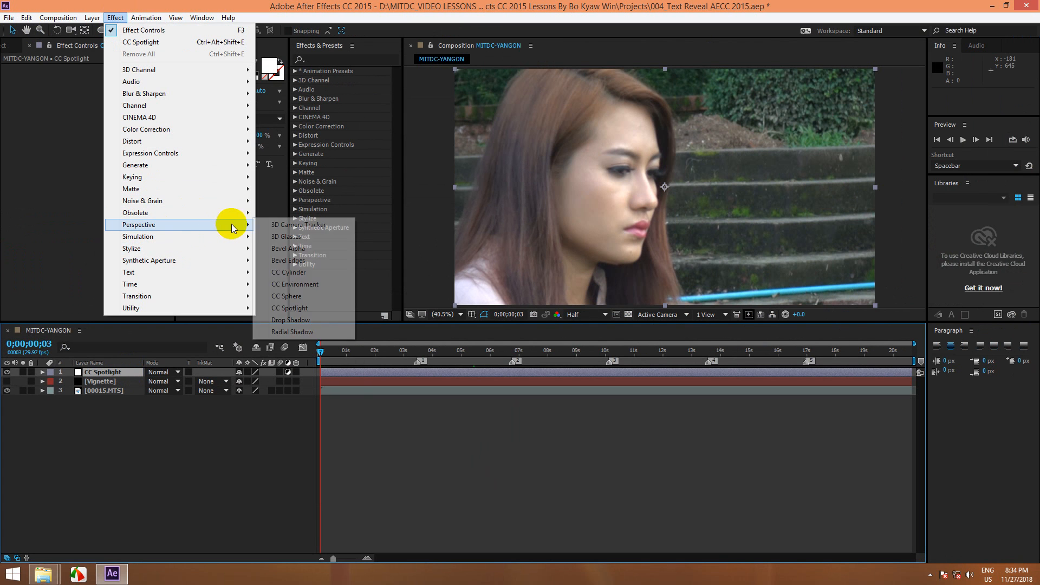
mouse_move(247, 224)
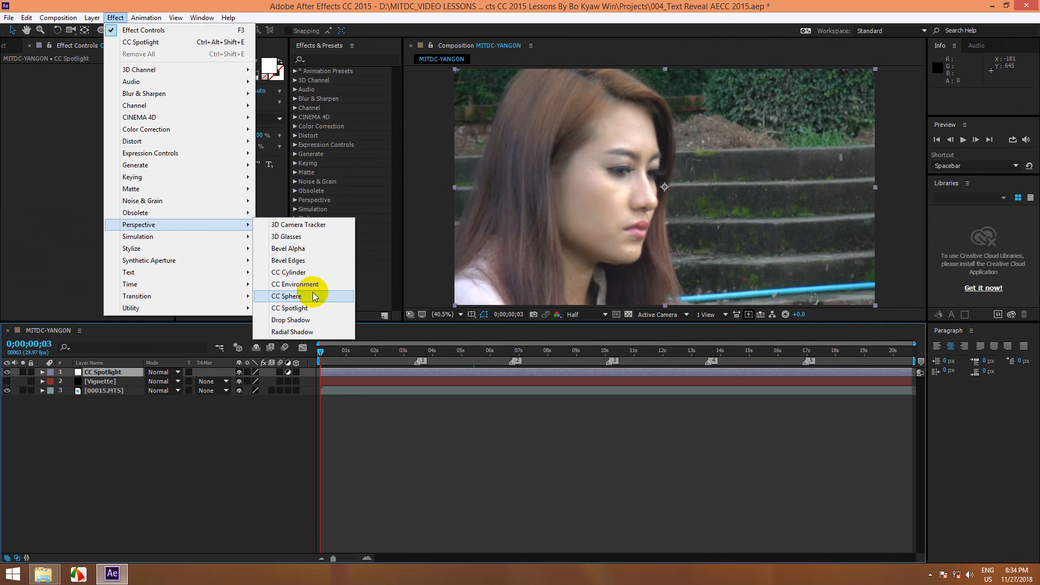
click(307, 308)
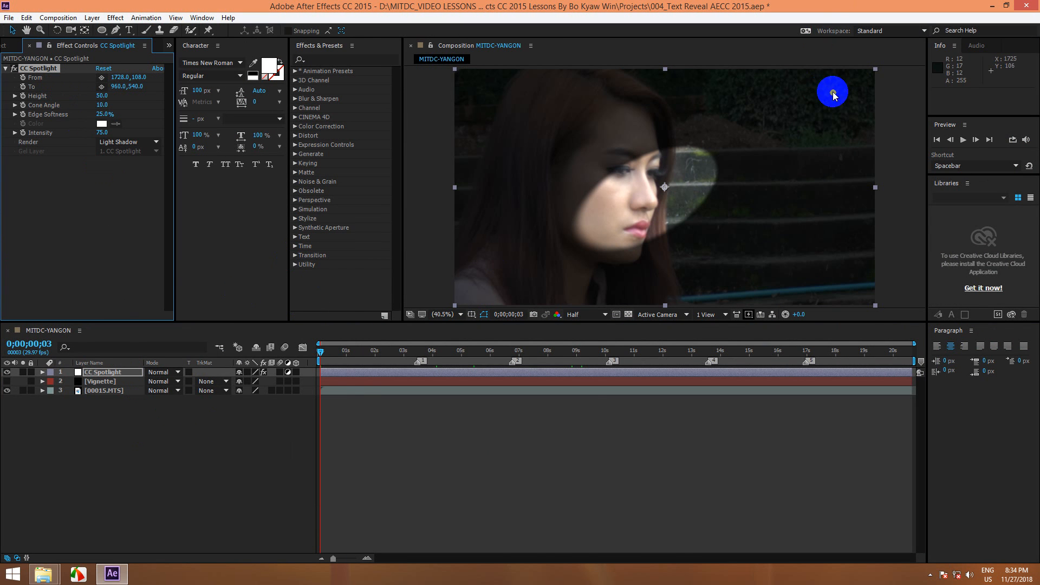
Step: Try the spotlight with its From point at the frame's centre, height 100 and cone angle 42.5, and reset the effect
drag(833, 92, 665, 186)
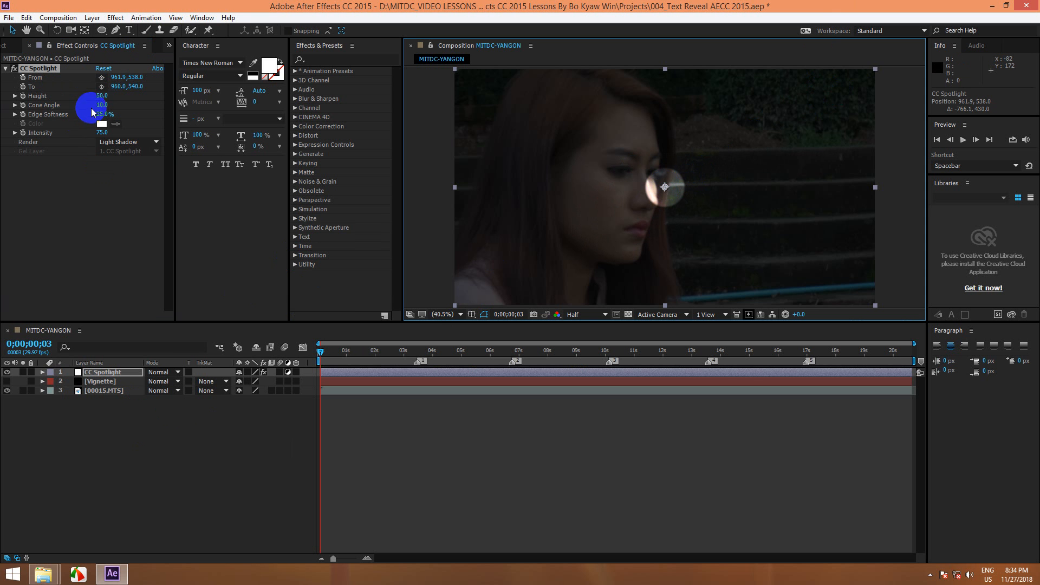
drag(100, 95, 351, 96)
drag(100, 105, 271, 114)
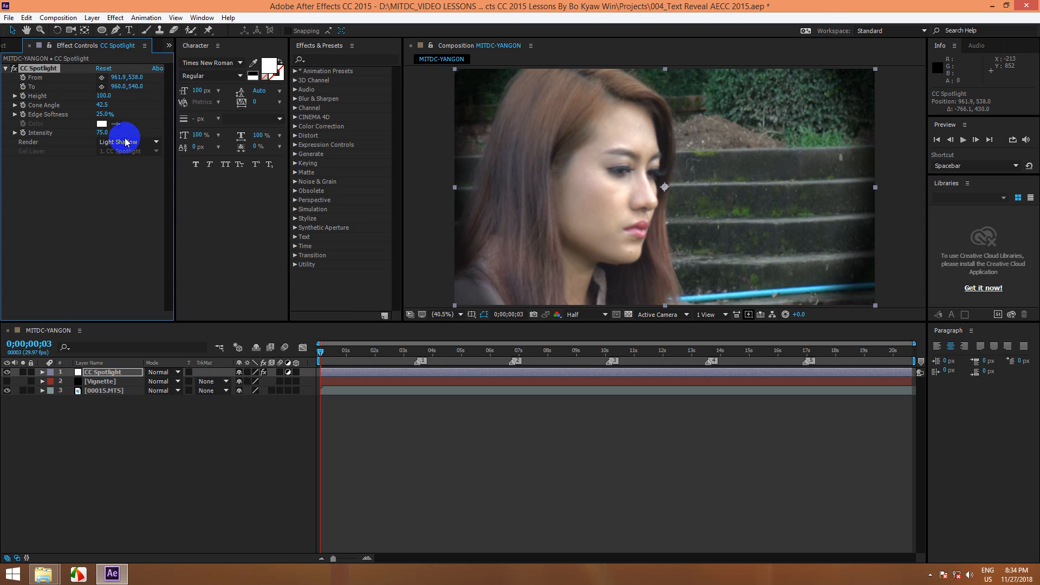
click(104, 68)
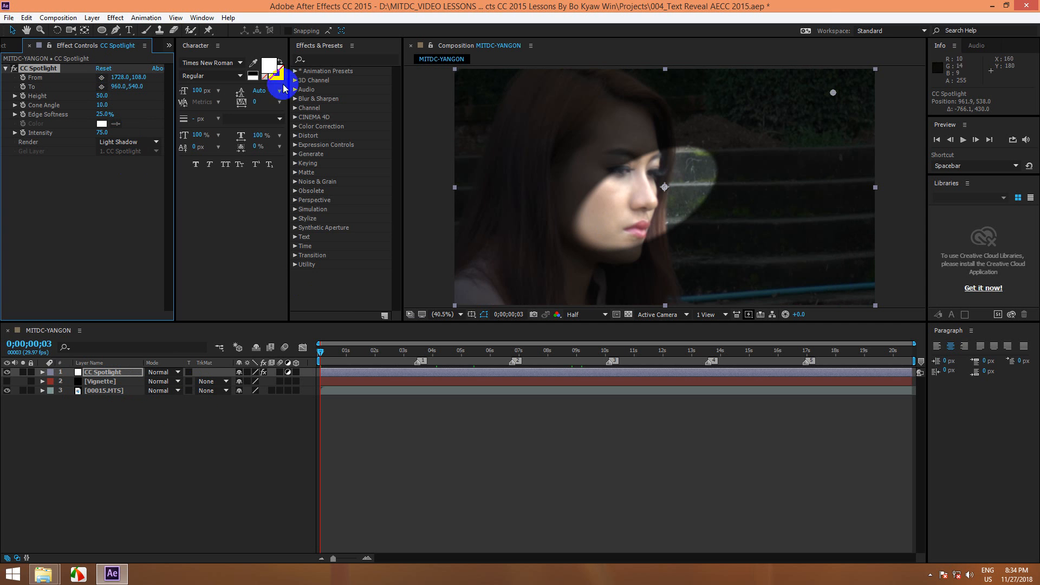
Step: Move the spotlight's From point to the frame's centre at about 954.5, 538.0 and expand the effect's properties in the timeline
drag(833, 94, 671, 187)
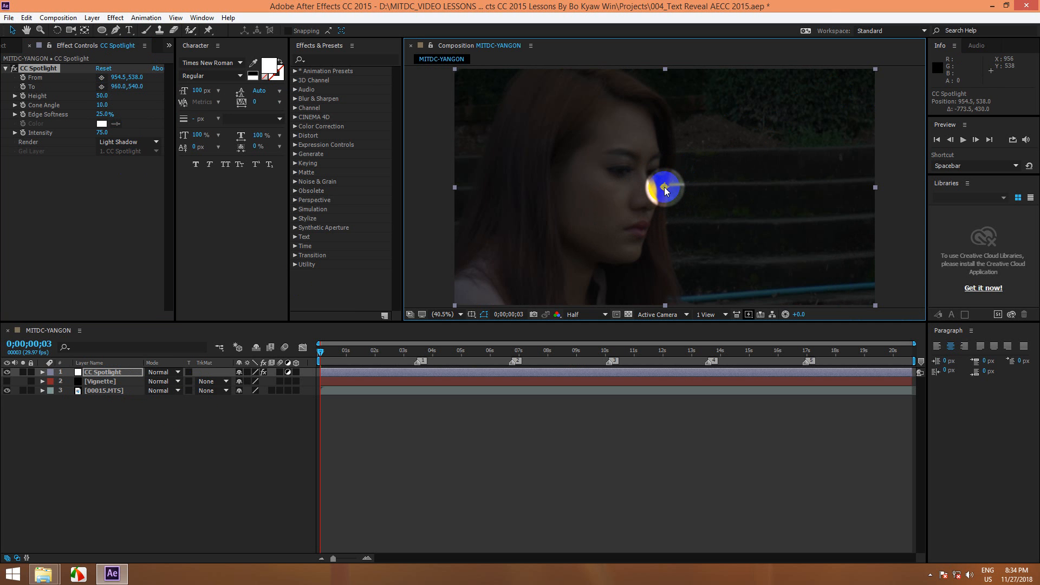
click(102, 373)
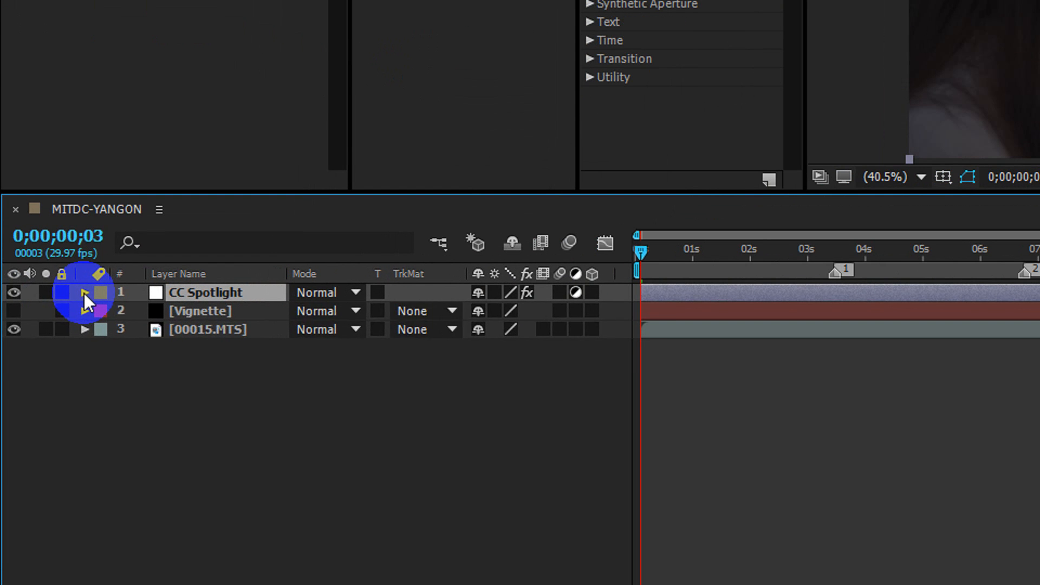
click(42, 373)
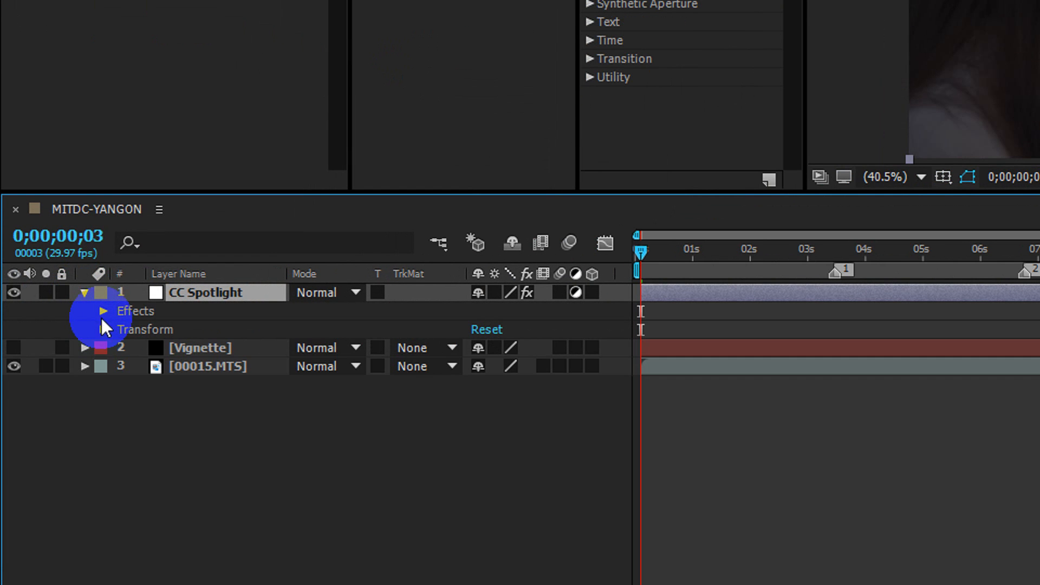
click(102, 313)
click(123, 330)
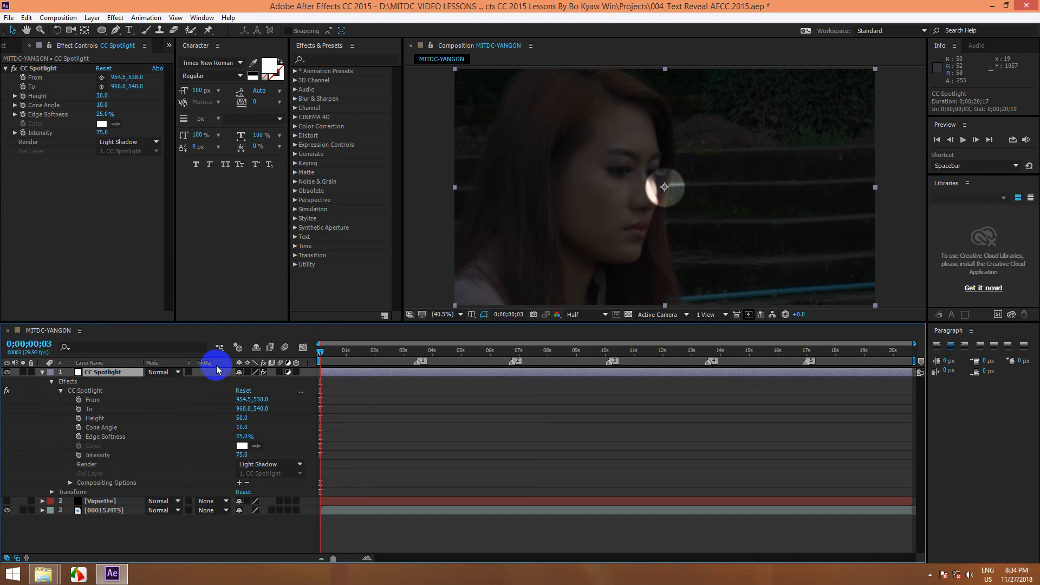
Step: Add an expression to the spotlight's From point, with w=thisComp.width/2; as its first line
alt+click(80, 401)
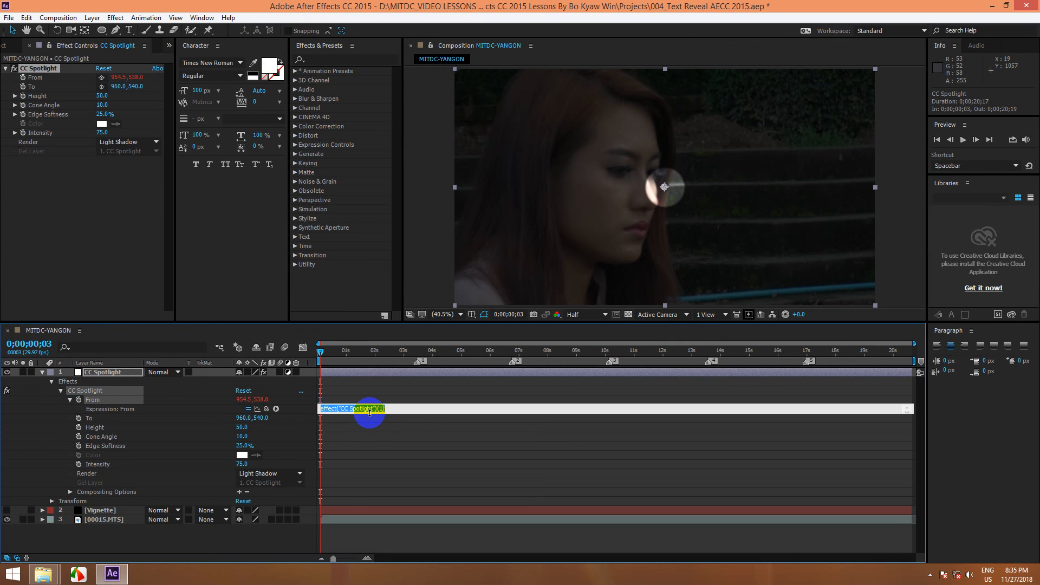
text(w=thisComp.width/2;)
key(Return)
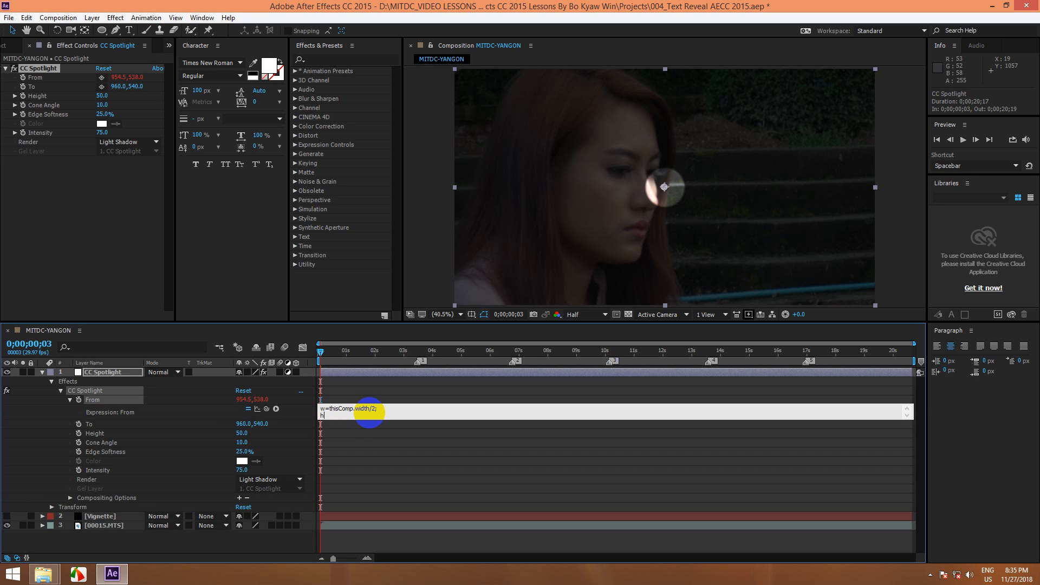
Step: Add the second line h=thisComp.height/2; to the From expression
text(h=thisComp.)
text(heigt)
key(BackSpace)
text(t)
text(ht)
text(/2;)
key(Return)
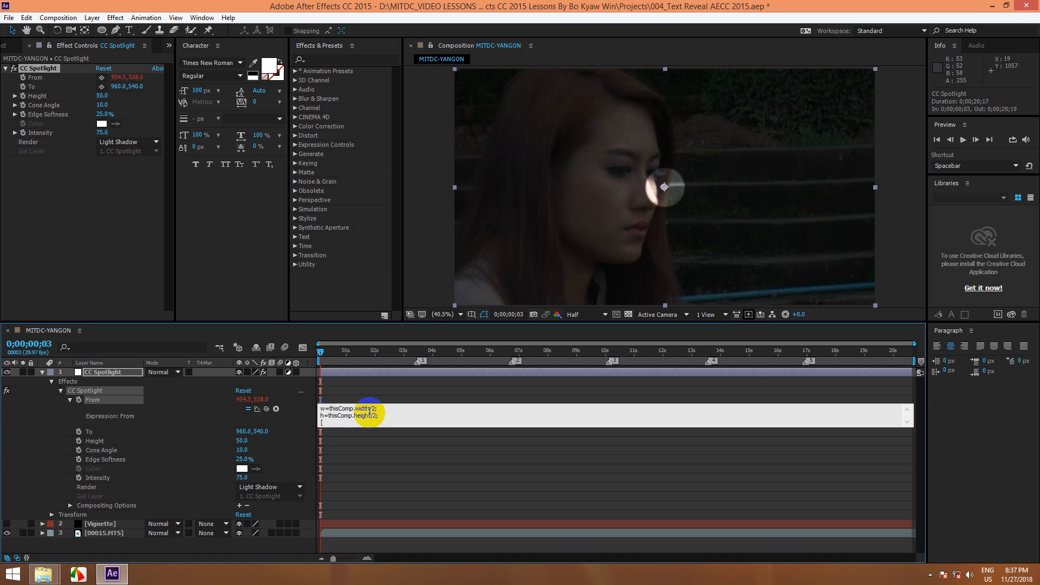
Step: Finish the From expression with the line [w,h]; and apply it
text(w)
text(,h];)
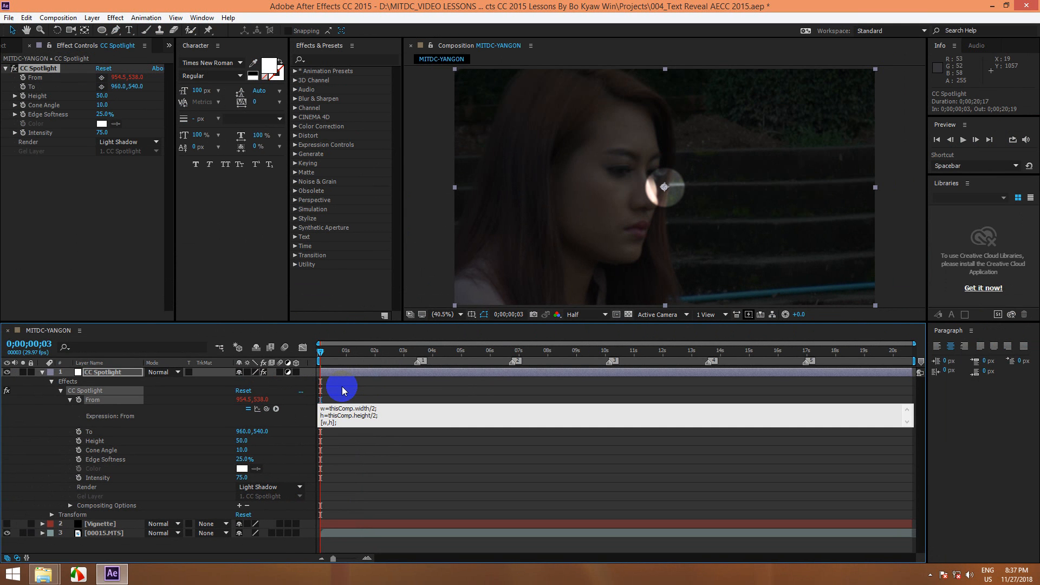
click(343, 390)
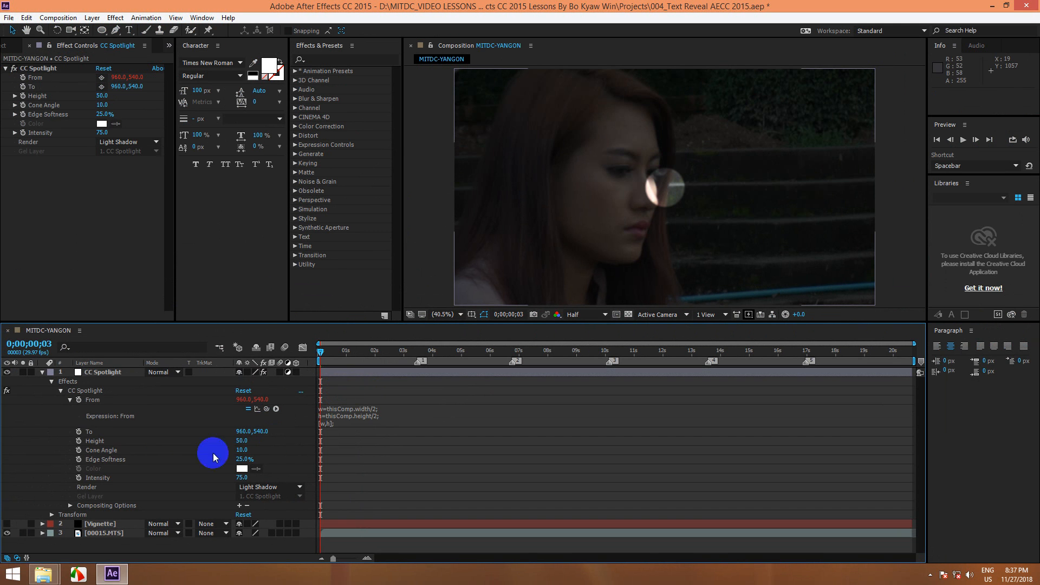
Step: Add an expression to the spotlight's To point that links it to the From property
alt+click(79, 433)
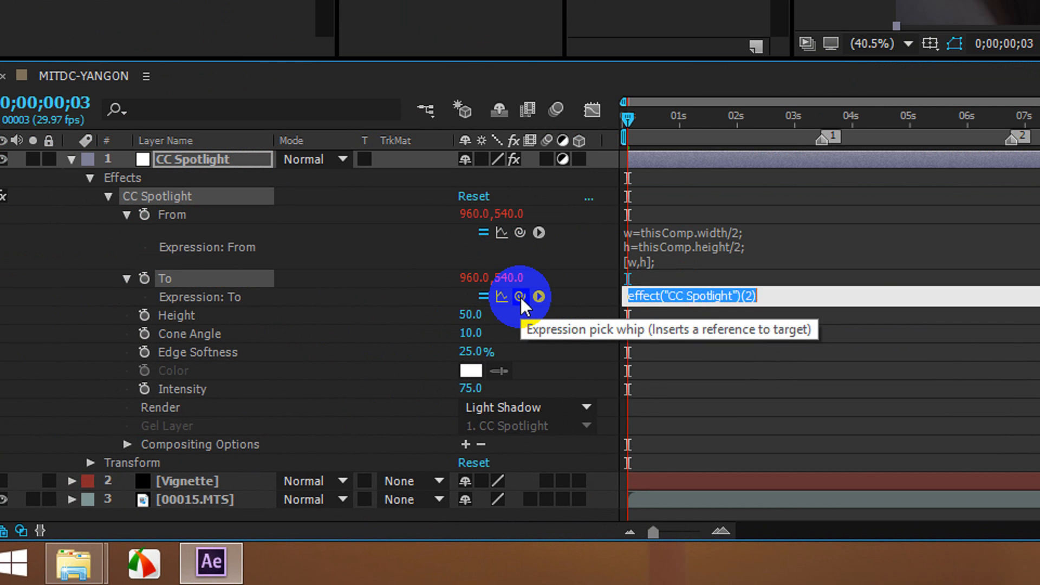
drag(521, 297, 217, 216)
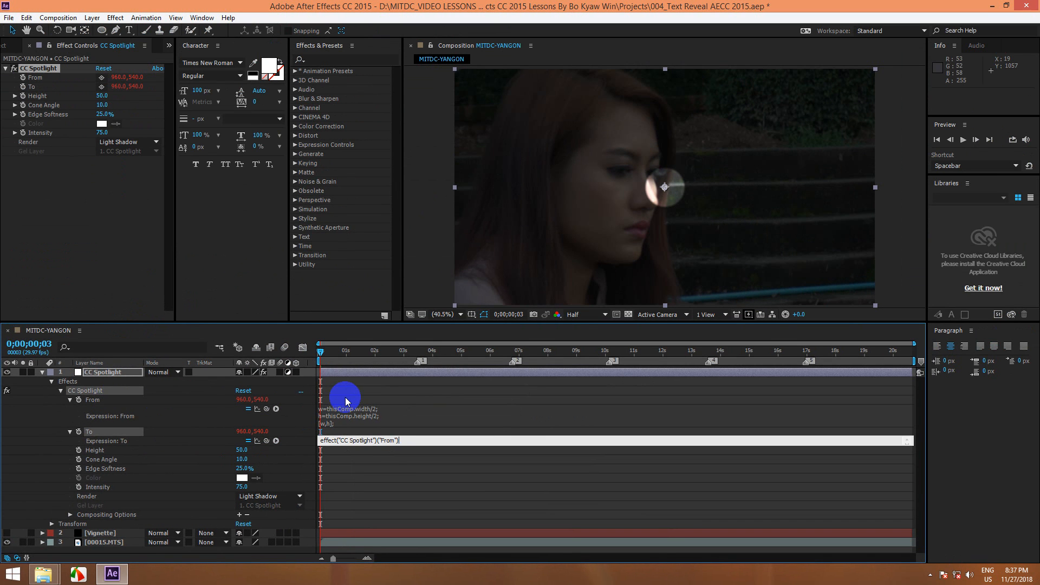
click(346, 398)
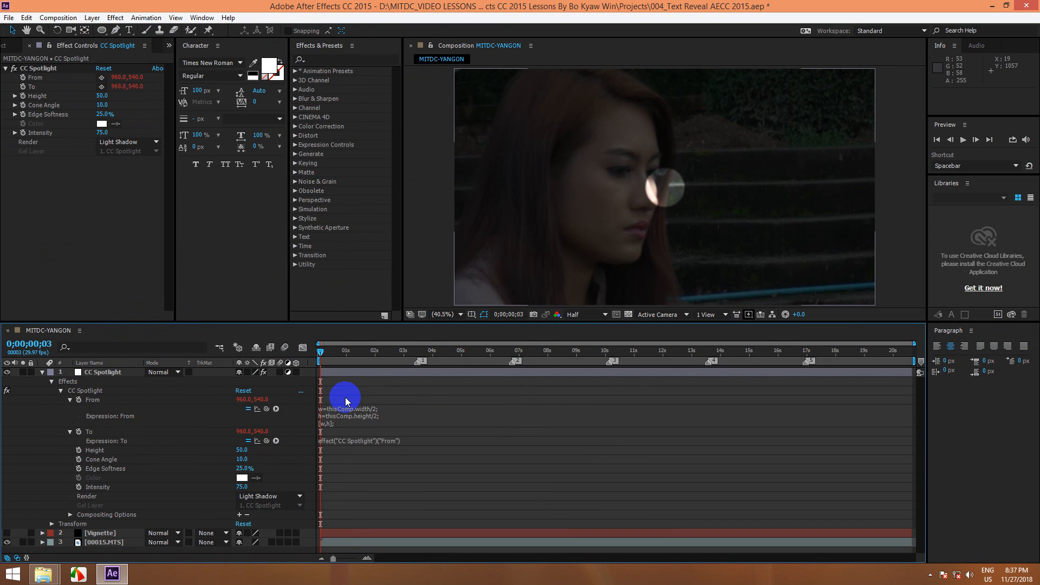
Step: Set the spotlight's height to 100
click(101, 95)
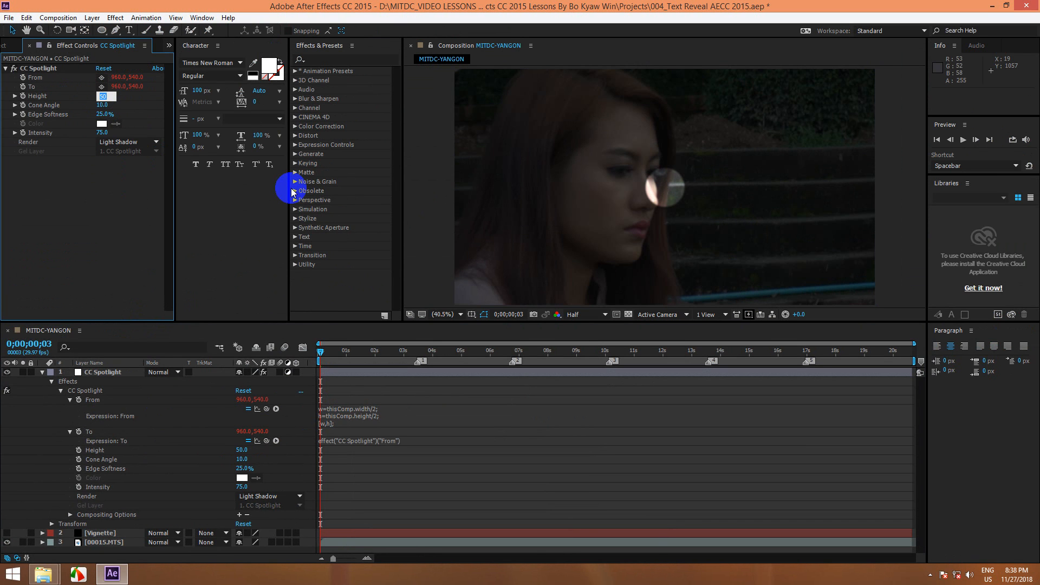
text(100)
key(Return)
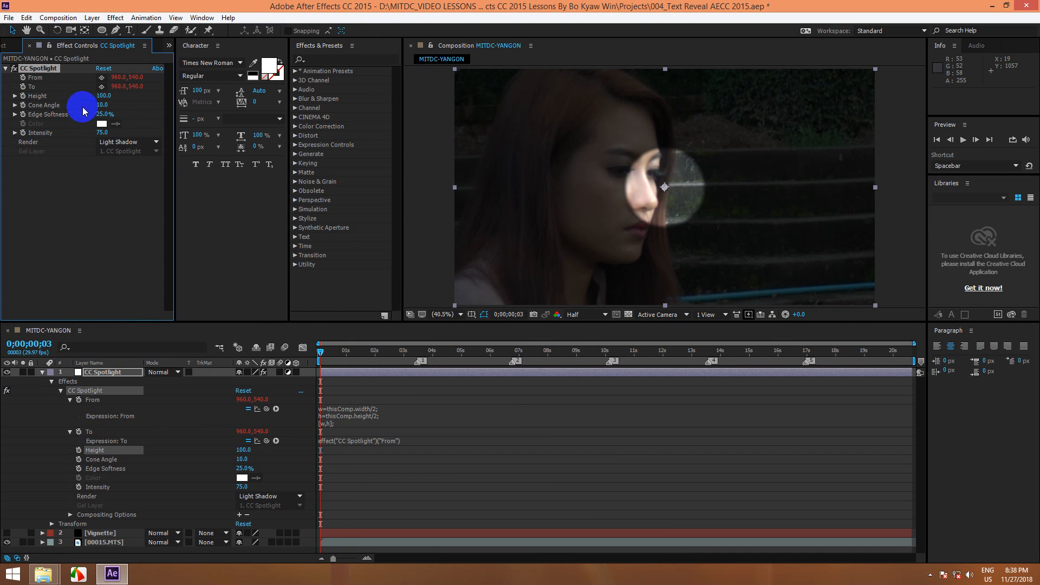
Step: Set the spotlight's cone angle to 50
click(99, 104)
text(100)
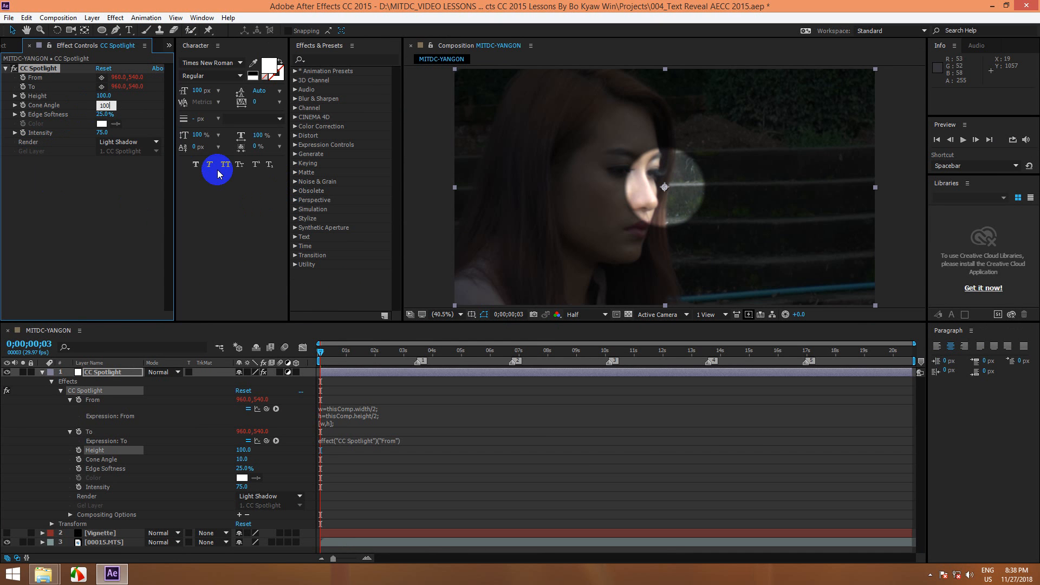
key(BackSpace)
text(50)
key(BackSpace)
key(BackSpace)
key(BackSpace)
text(5)
key(Return)
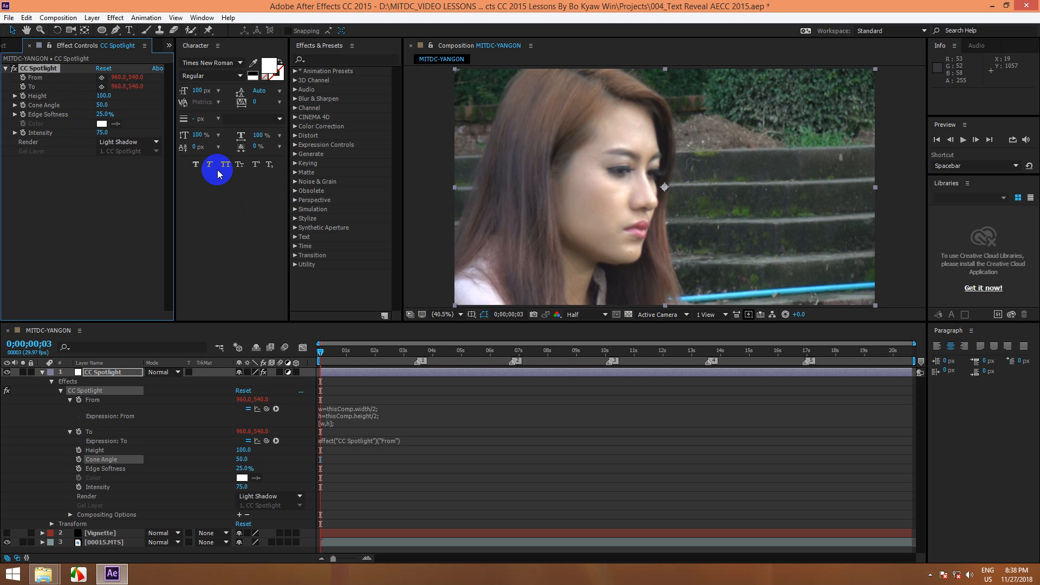
Step: Set the spotlight's edge softness to 100%
click(102, 114)
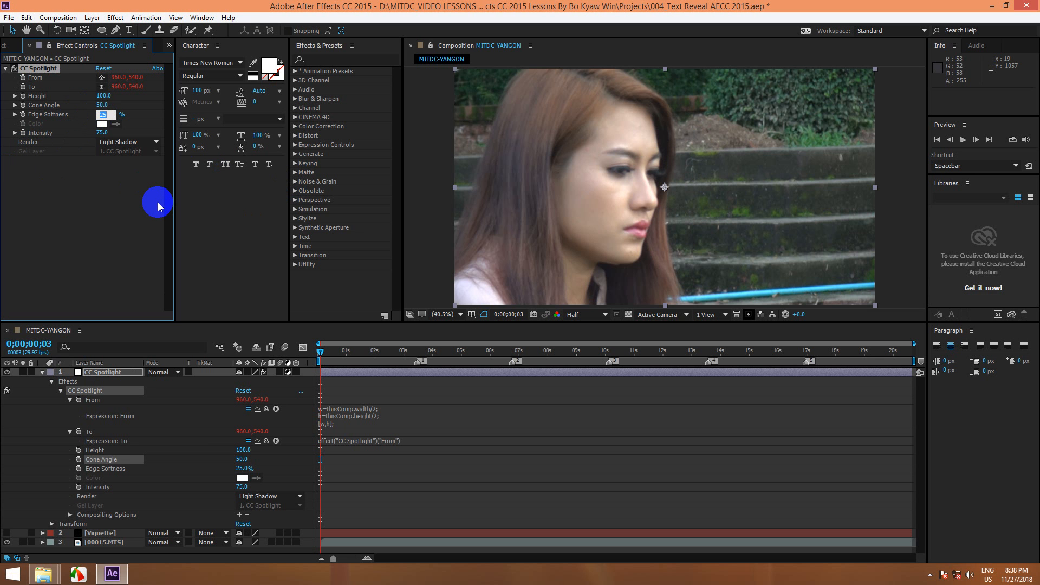
text(100)
key(Return)
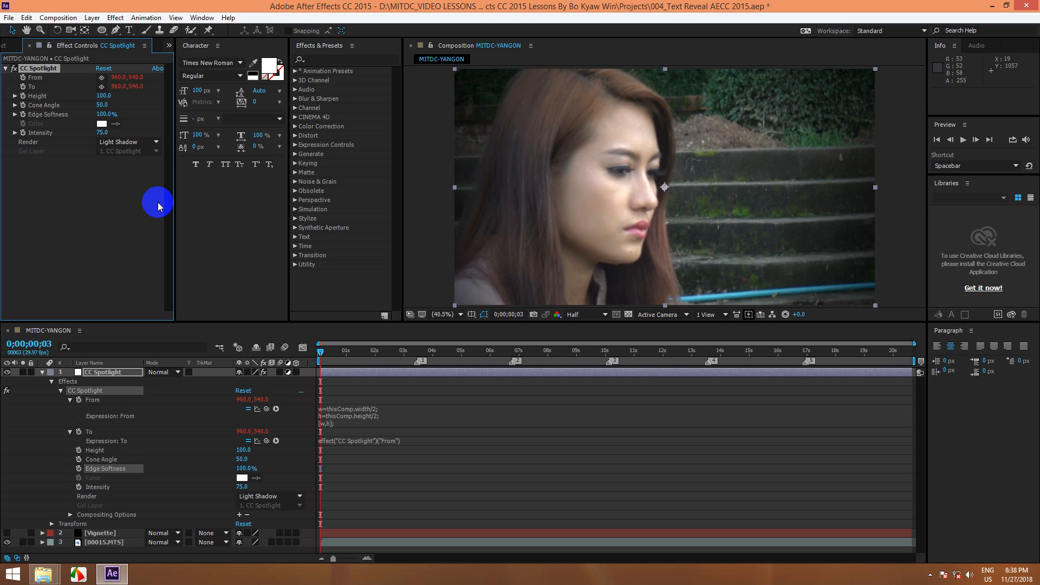
click(102, 125)
Step: Set the spotlight's intensity to 200 and choose Light Shadow as its render mode
click(101, 132)
text(200)
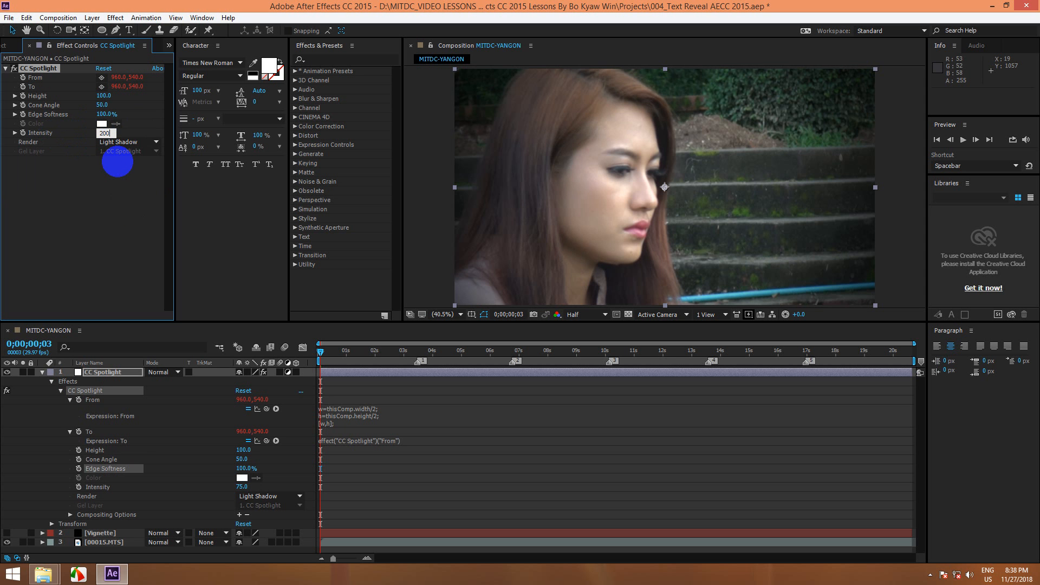
key(Return)
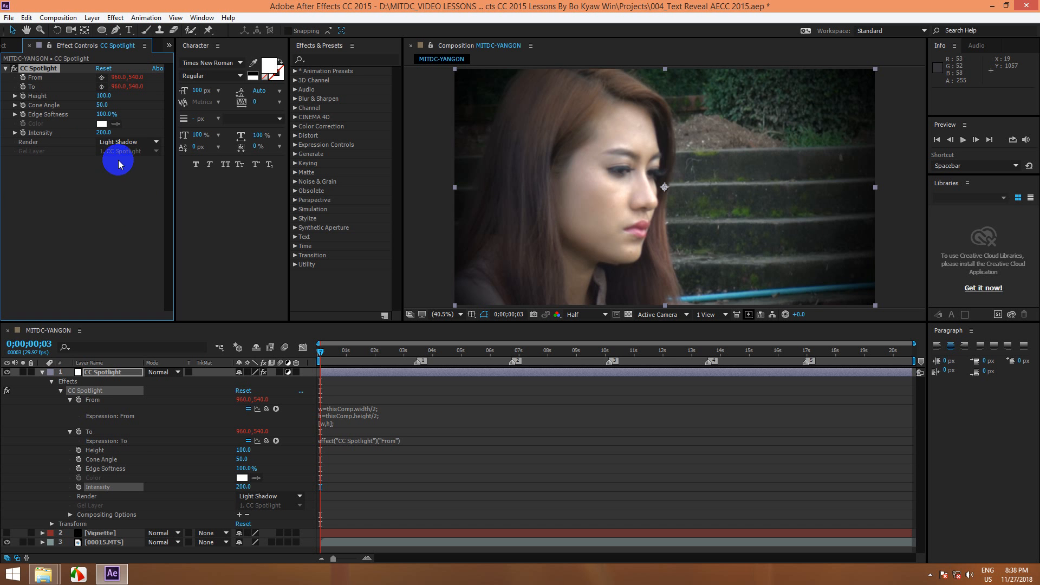
click(103, 132)
text(200)
key(Return)
click(104, 132)
text(200)
key(Return)
click(155, 142)
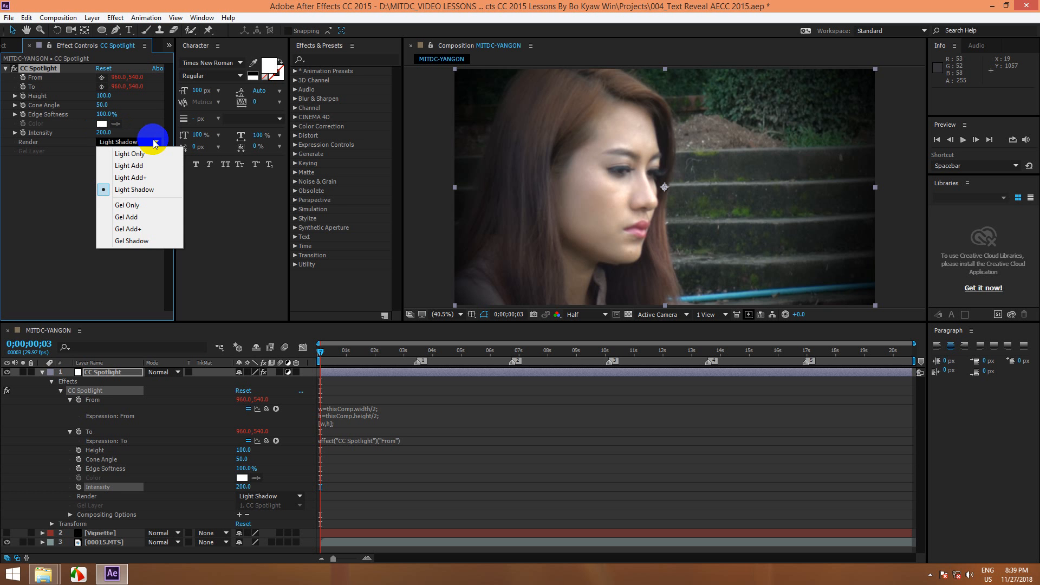
click(139, 190)
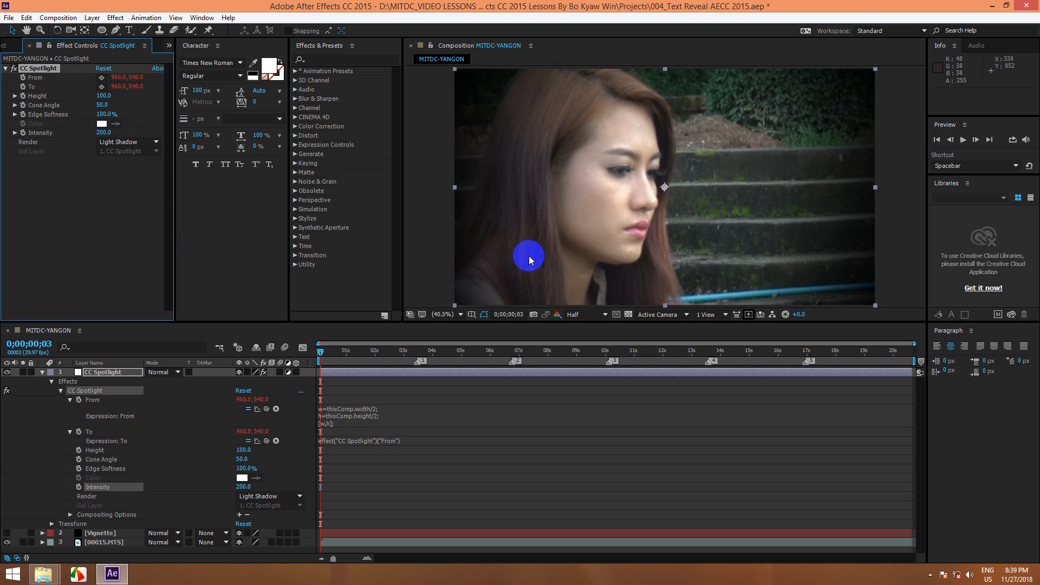
Step: Toggle the CC Spotlight effect off and on repeatedly to compare the footage with and without the vignette
click(13, 69)
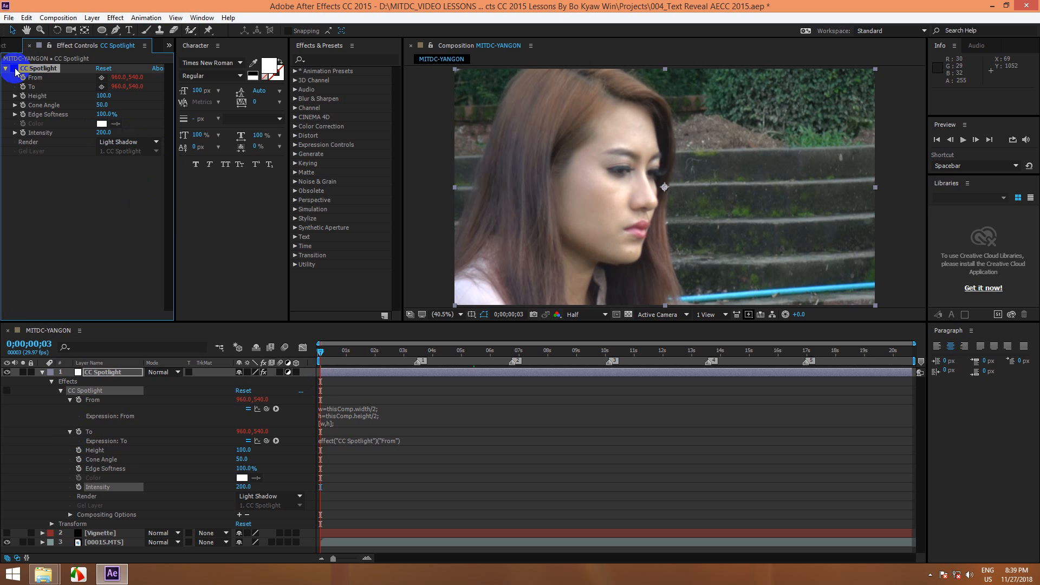
click(13, 70)
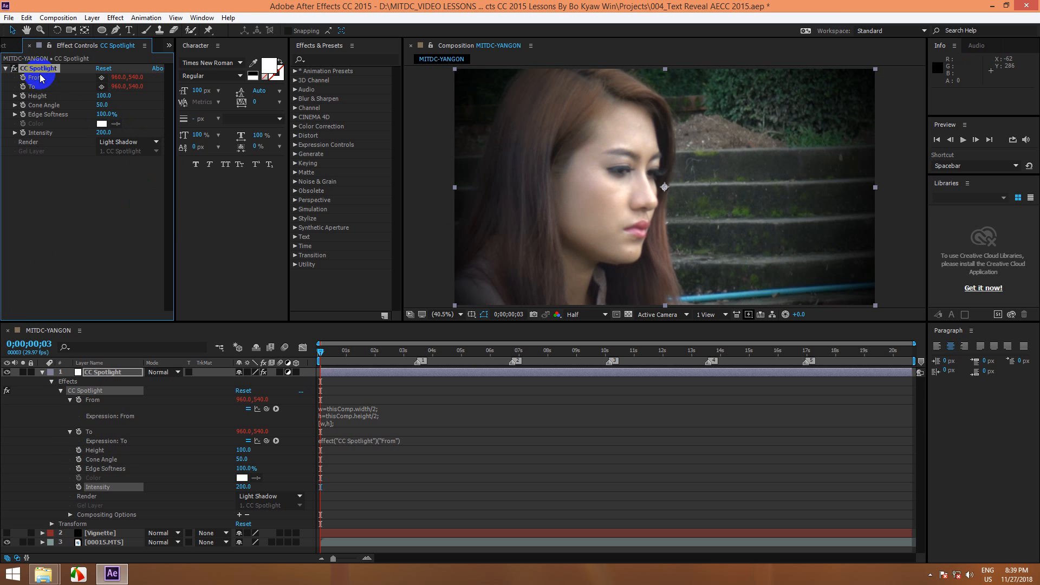
click(14, 69)
click(13, 69)
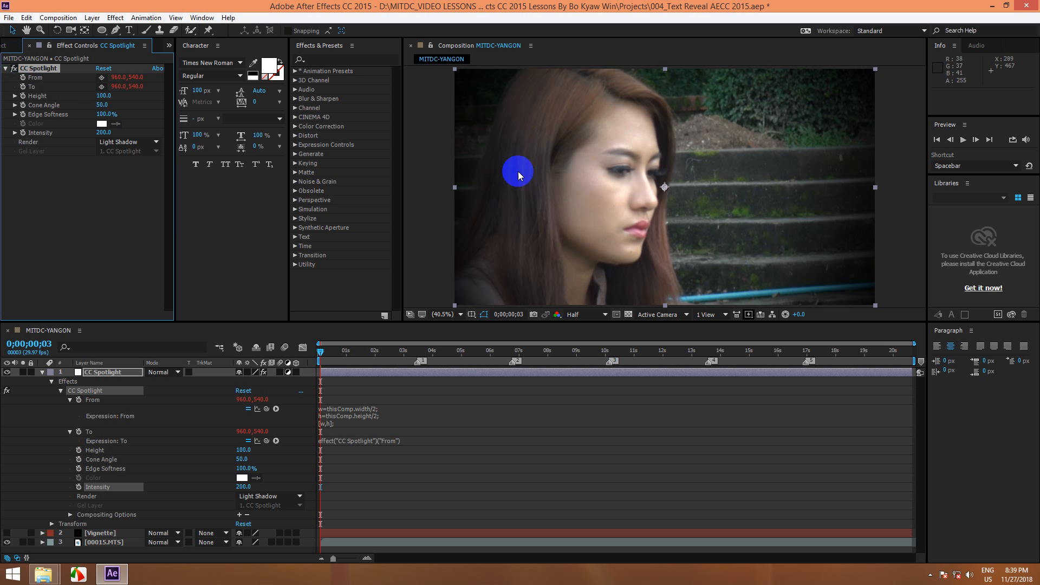
click(13, 69)
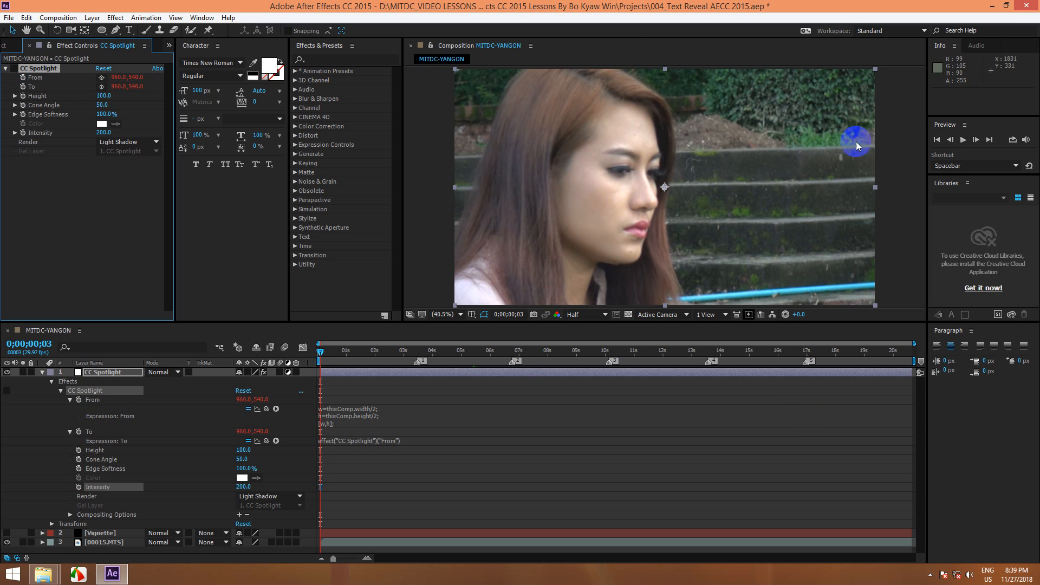
click(13, 69)
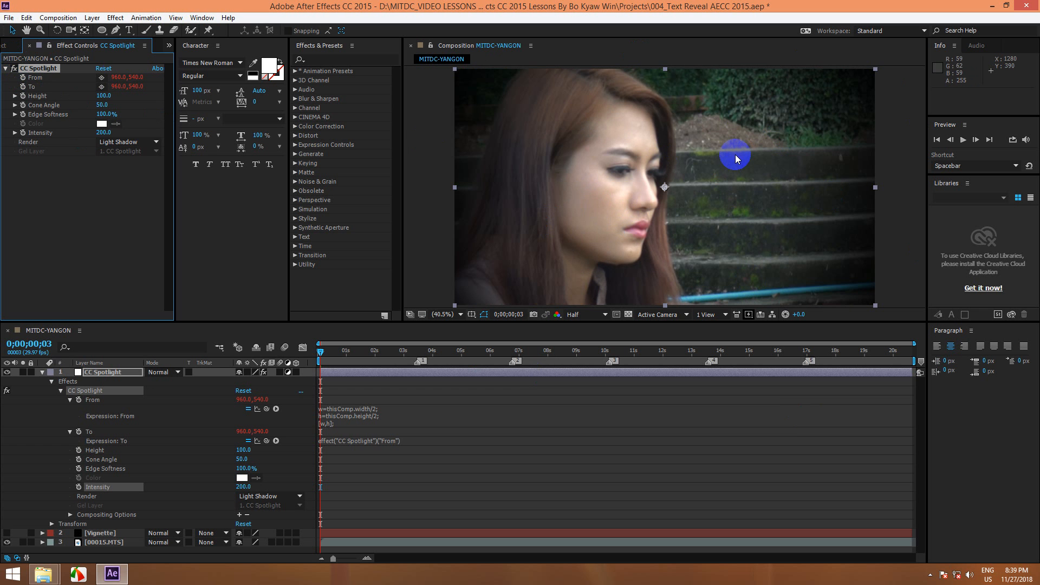
Step: Collapse the CC Spotlight layer's properties and enter My Vignette as the effect's new name
click(44, 70)
click(42, 372)
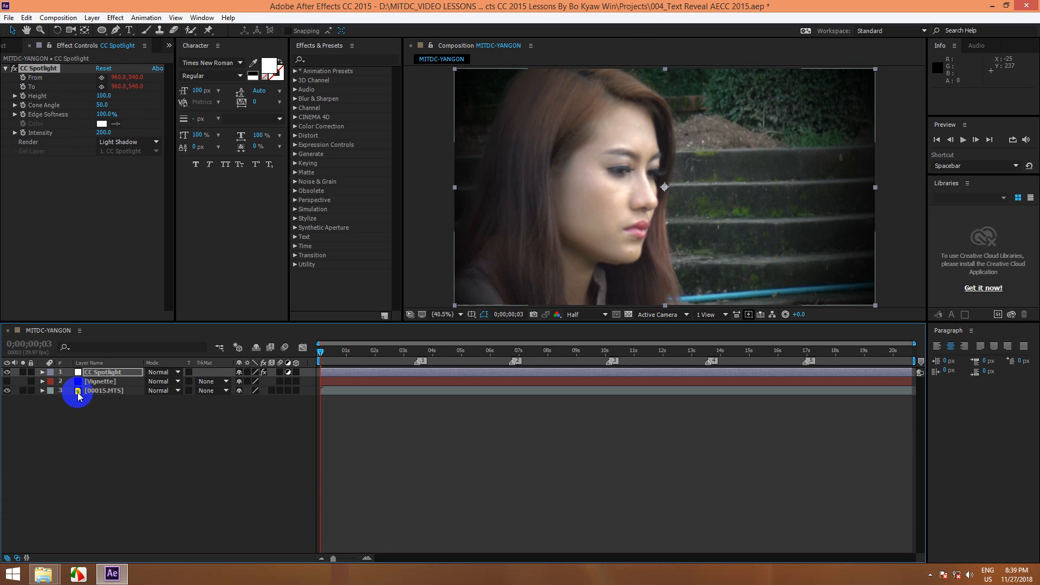
click(85, 414)
click(39, 69)
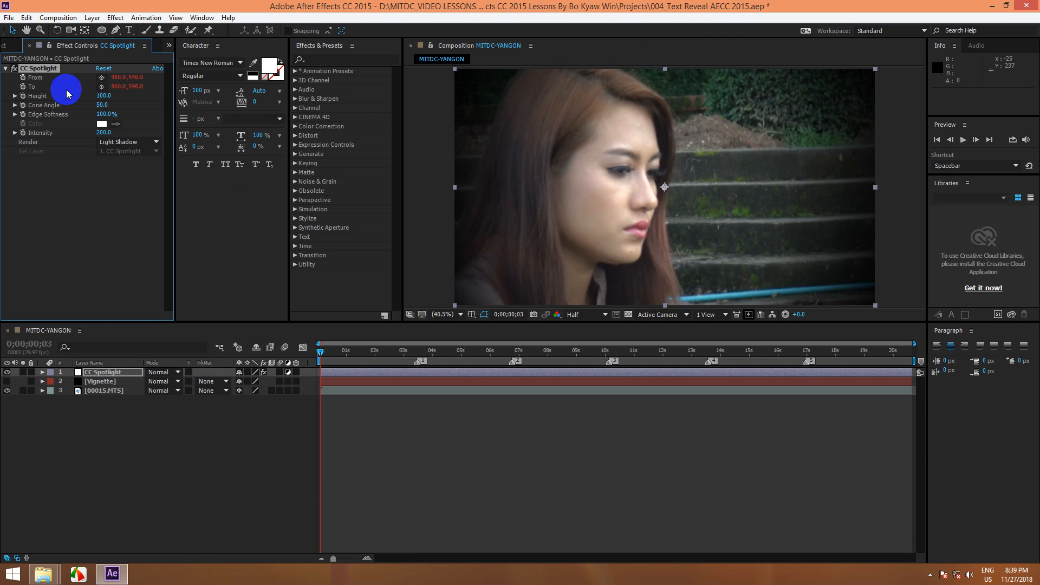
right_click(42, 68)
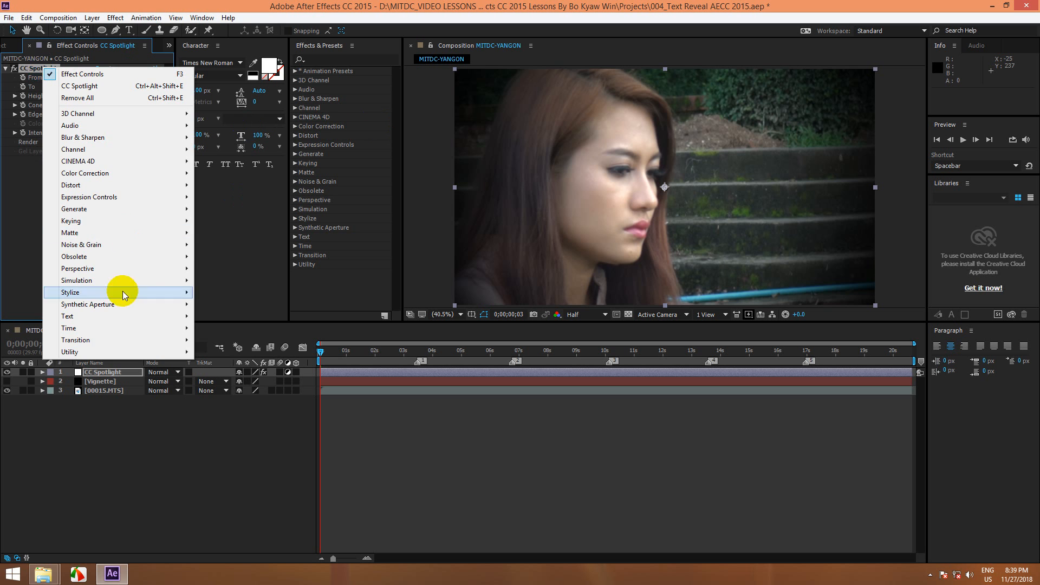
click(34, 69)
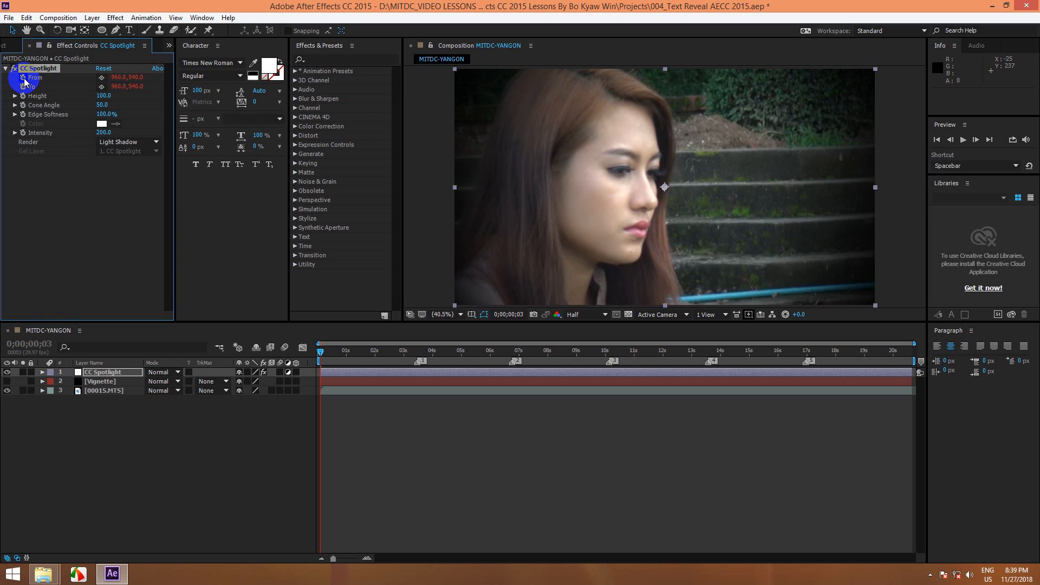
key(Return)
text(Vi)
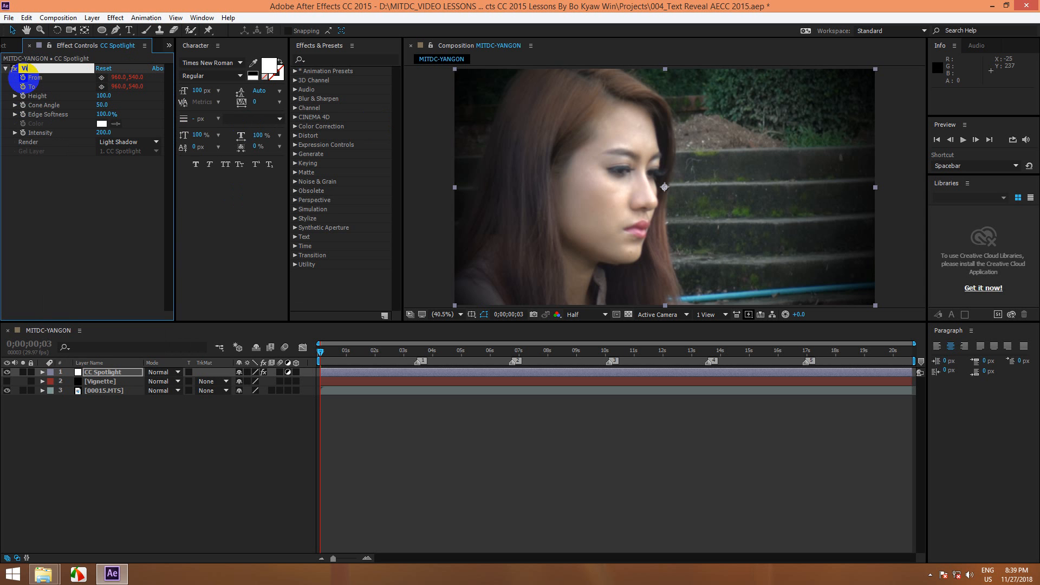
text(gnette)
key(Home)
text(My)
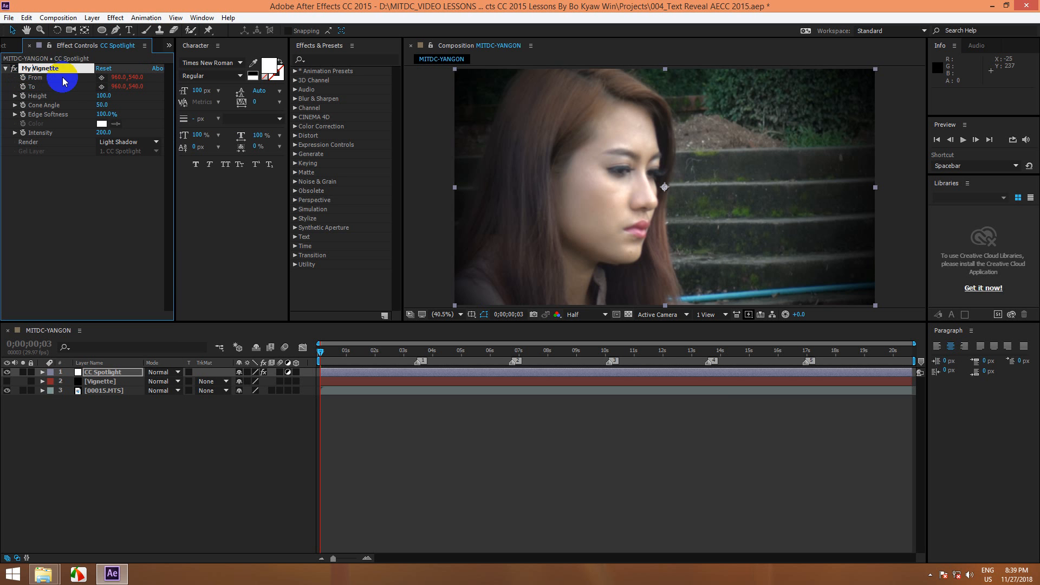
Step: Change the effect's name to Vignette followed by the author's name
drag(60, 68, 24, 67)
click(65, 70)
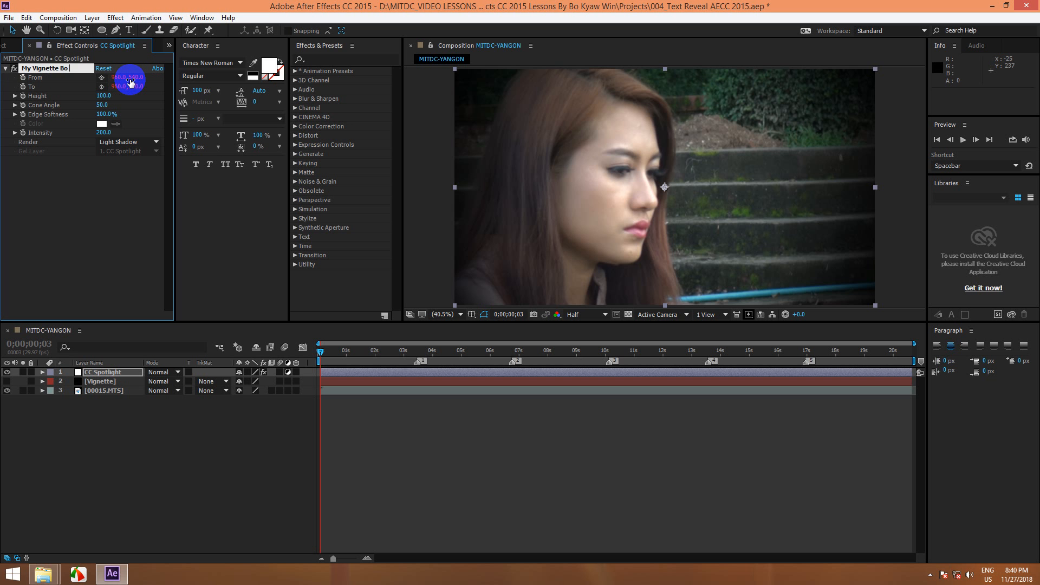
text(Ko Bo Kyaw Win)
click(28, 76)
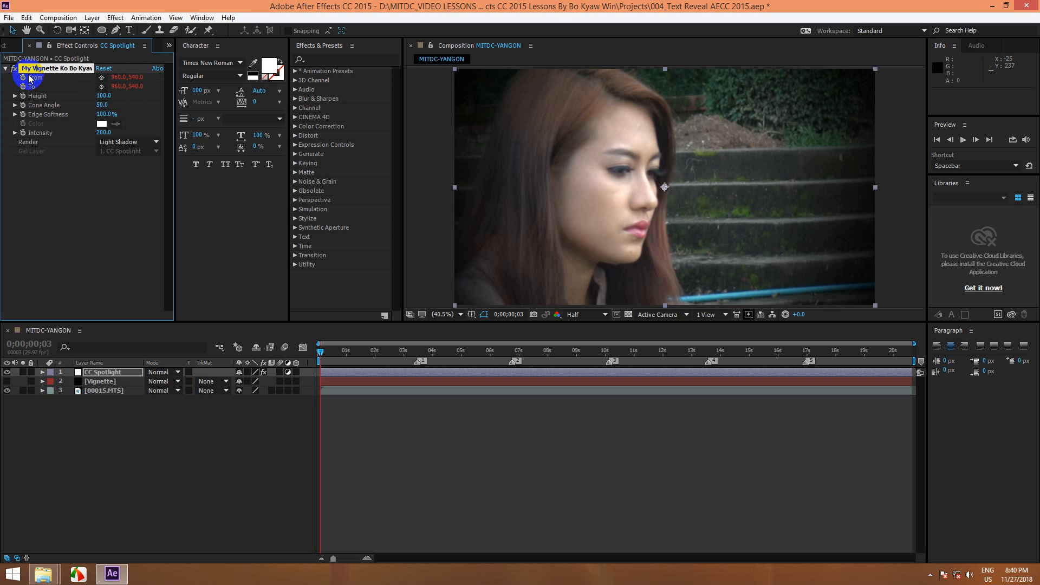
click(61, 99)
key(Delete)
key(Delete)
key(Delete)
key(Return)
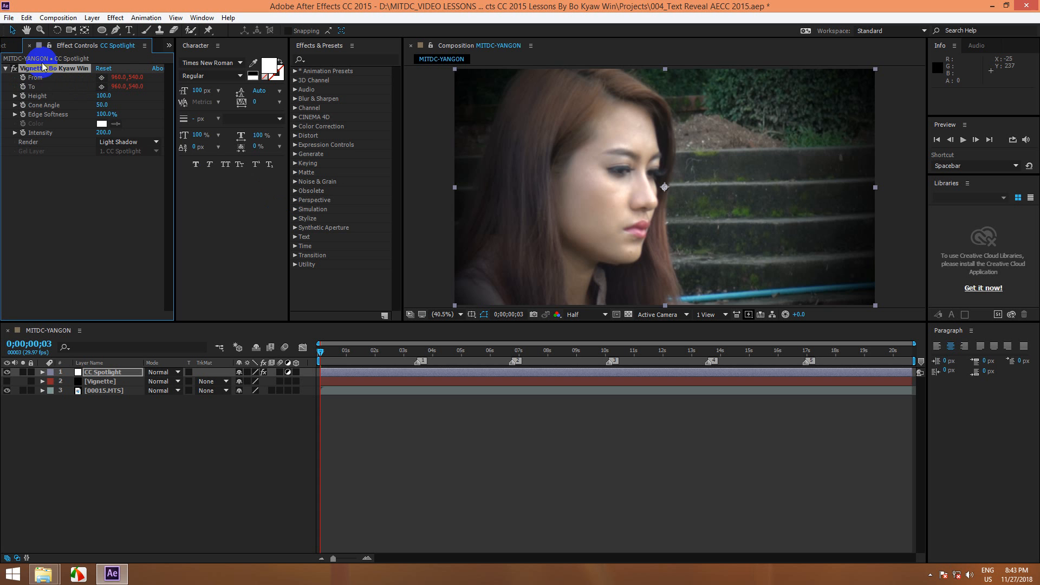
Step: Disable the renamed spotlight effect, hide the CC Spotlight layer and show the Vignette layer instead
click(14, 68)
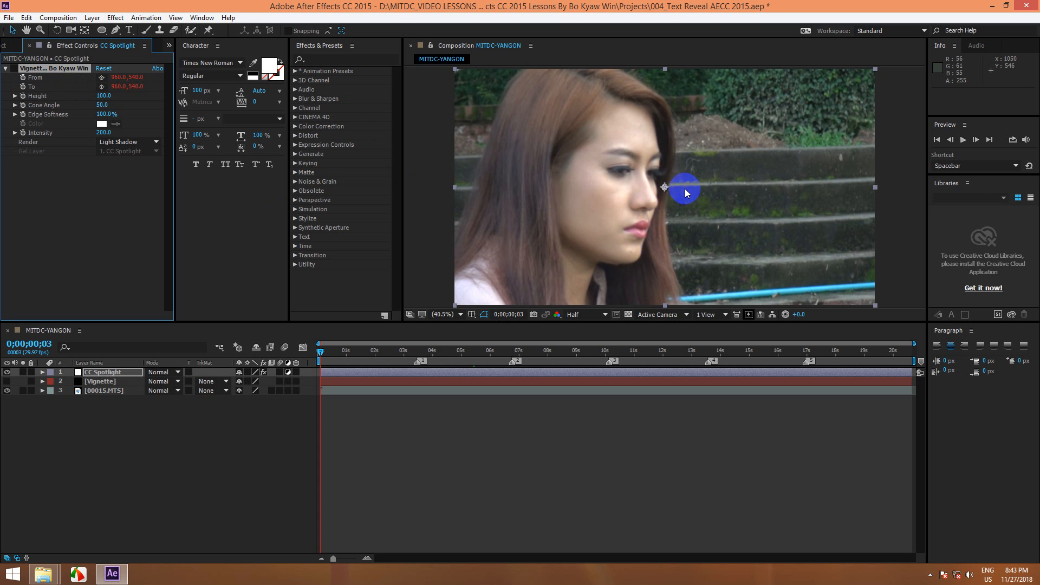
click(7, 372)
click(7, 382)
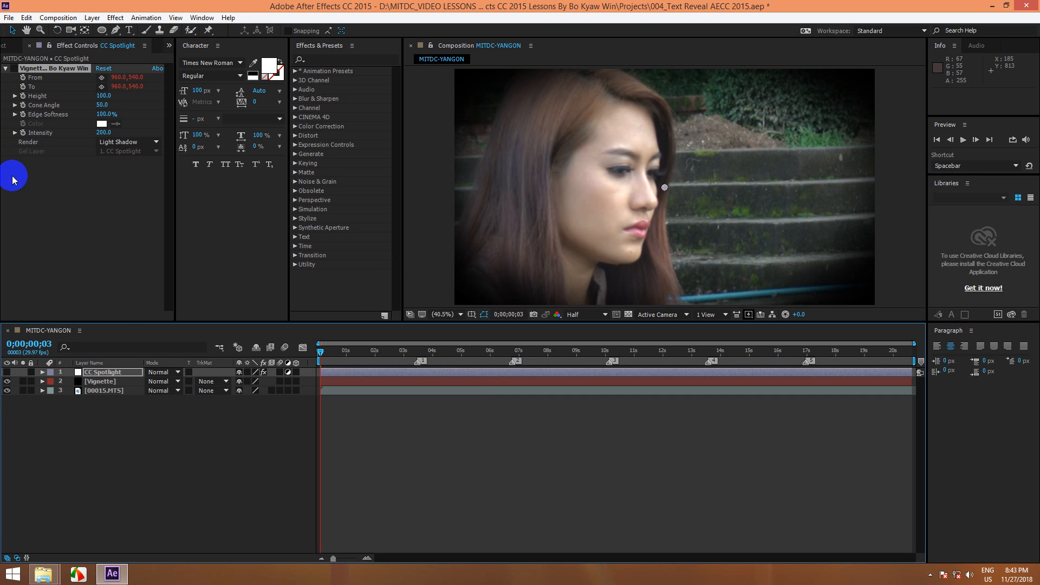
Step: Hide the Vignette layer and show the CC Spotlight layer instead, with its spotlight effect enabled
click(7, 381)
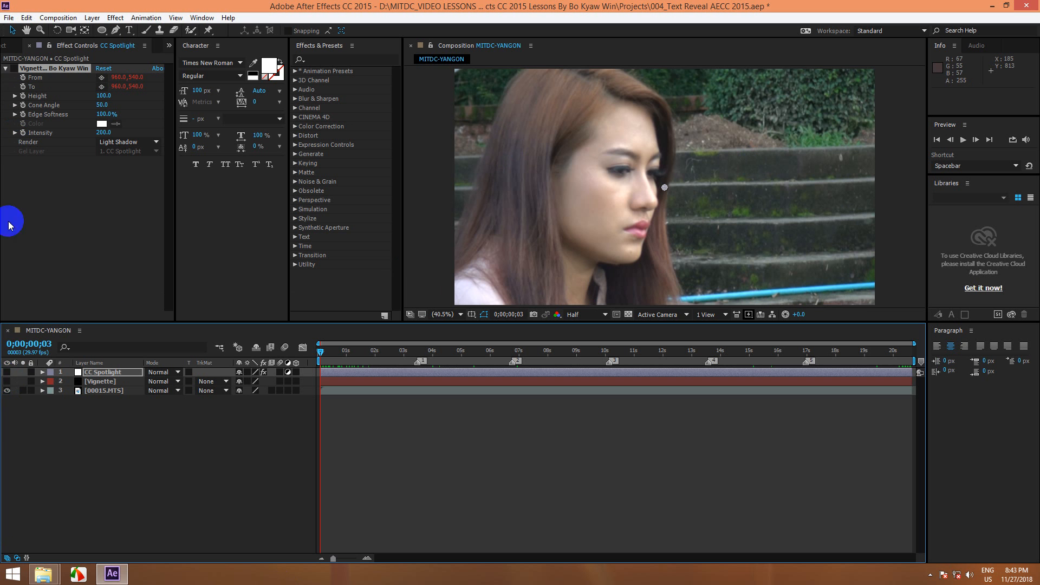
click(8, 373)
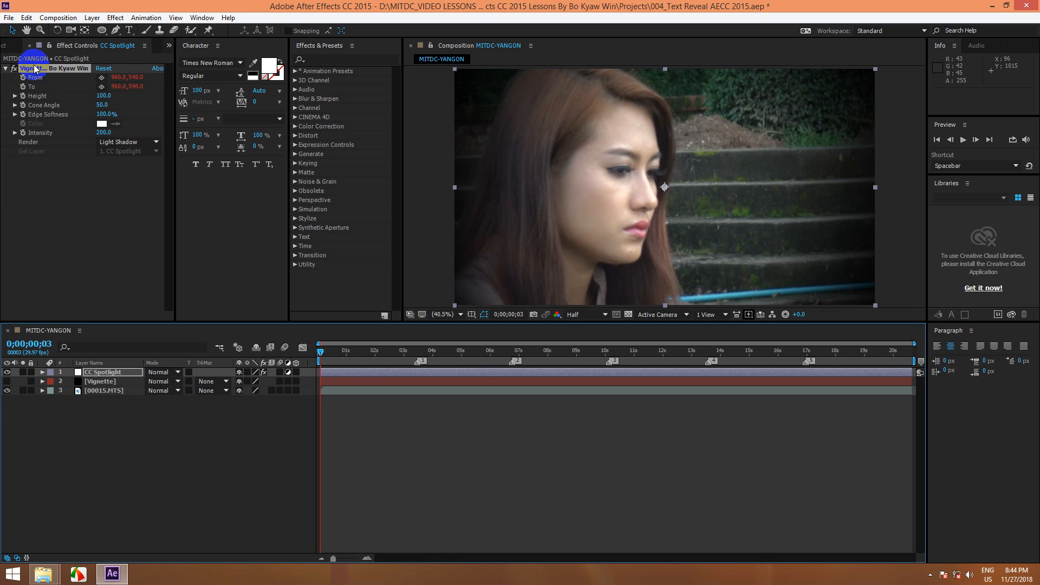
Step: Start saving the renamed spotlight effect as an animation preset, with the Desktop as the destination folder
click(141, 18)
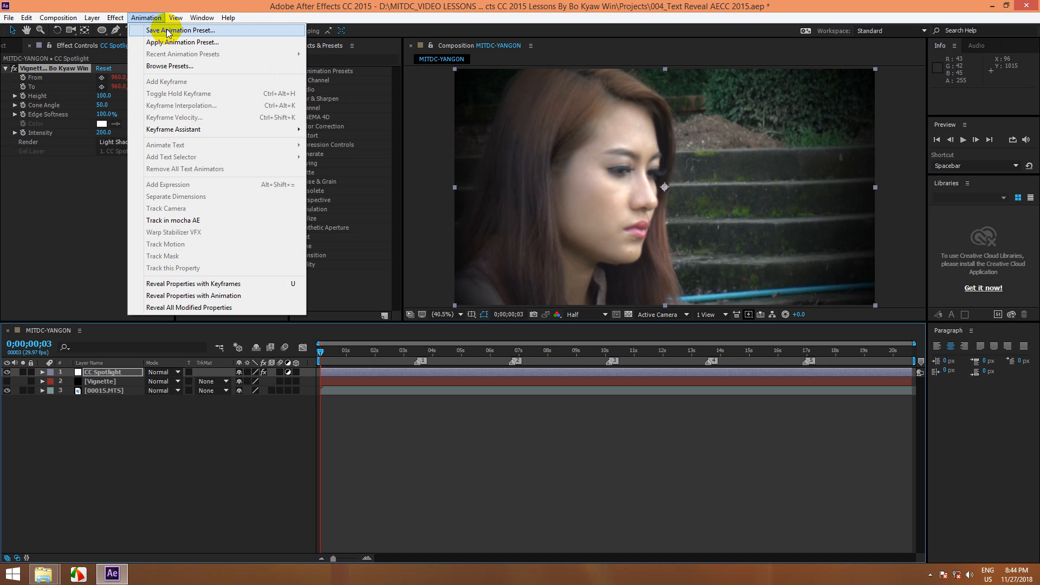
click(168, 31)
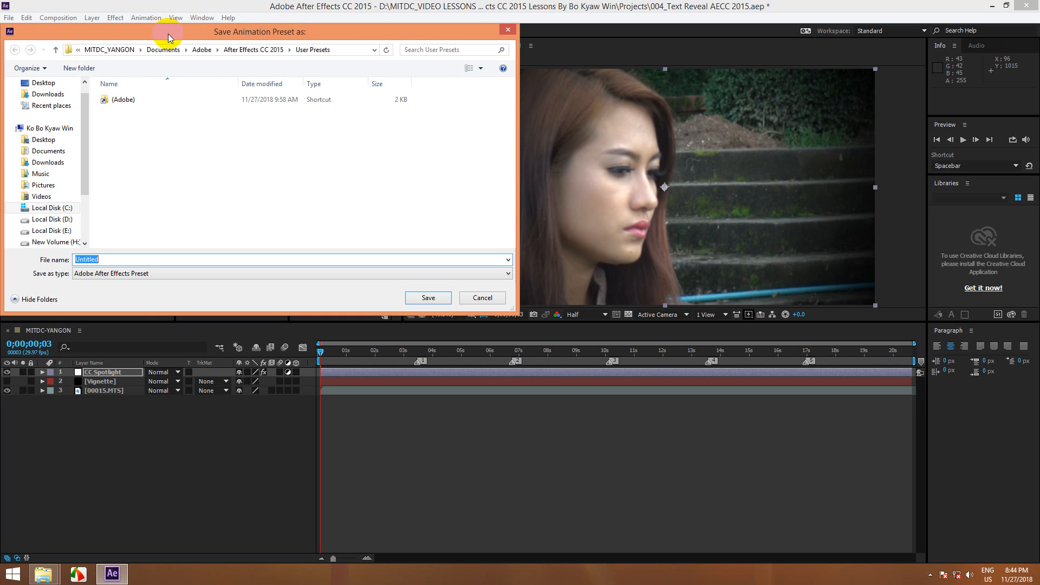
click(41, 83)
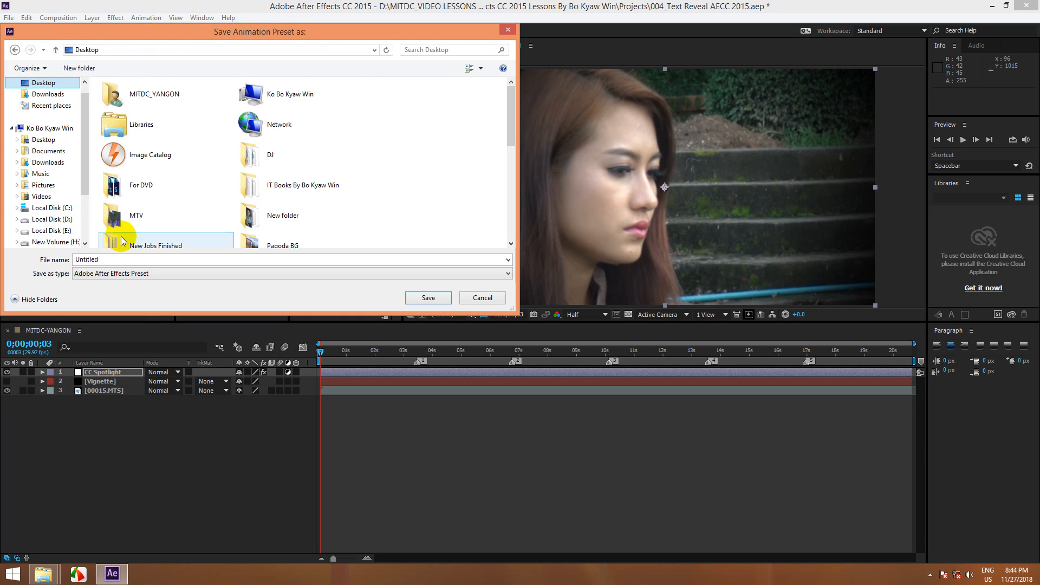
double_click(102, 260)
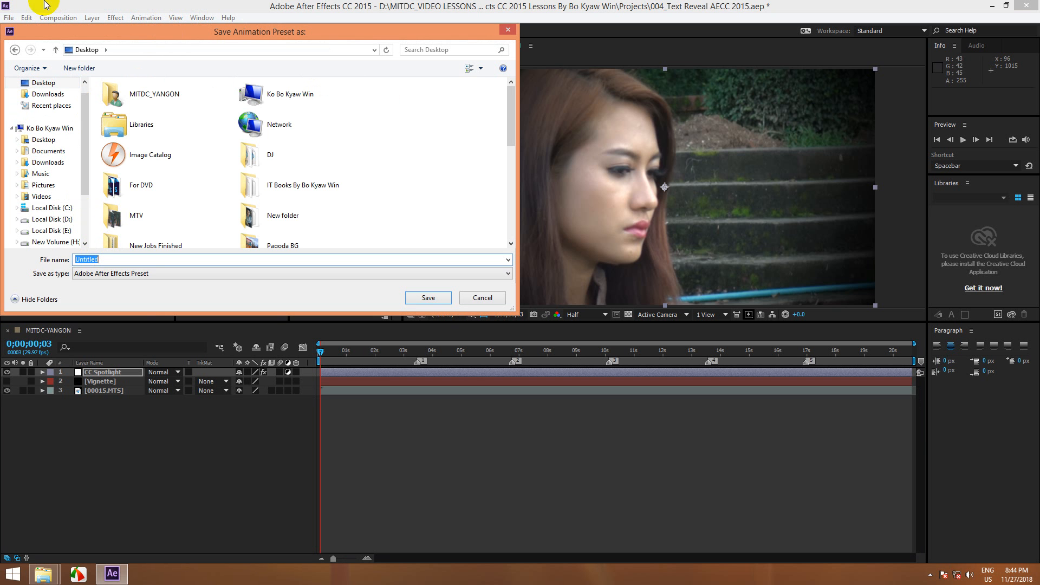
drag(91, 30, 125, 108)
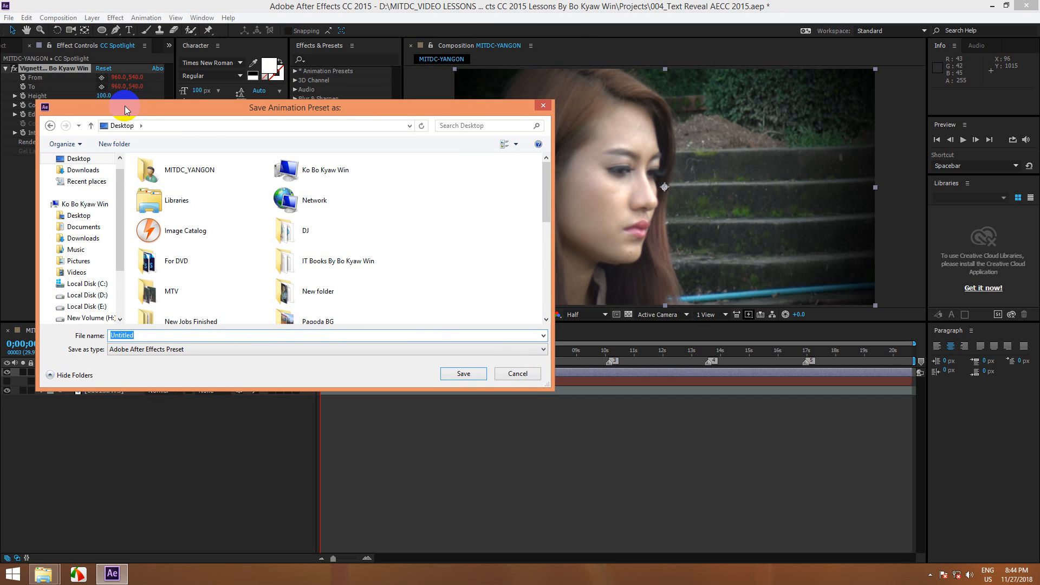
Step: Name the preset Vignette Preset By followed by the author's name and save it outside the default presets folders
text(Vignette Preset By Bo Kyaw Win)
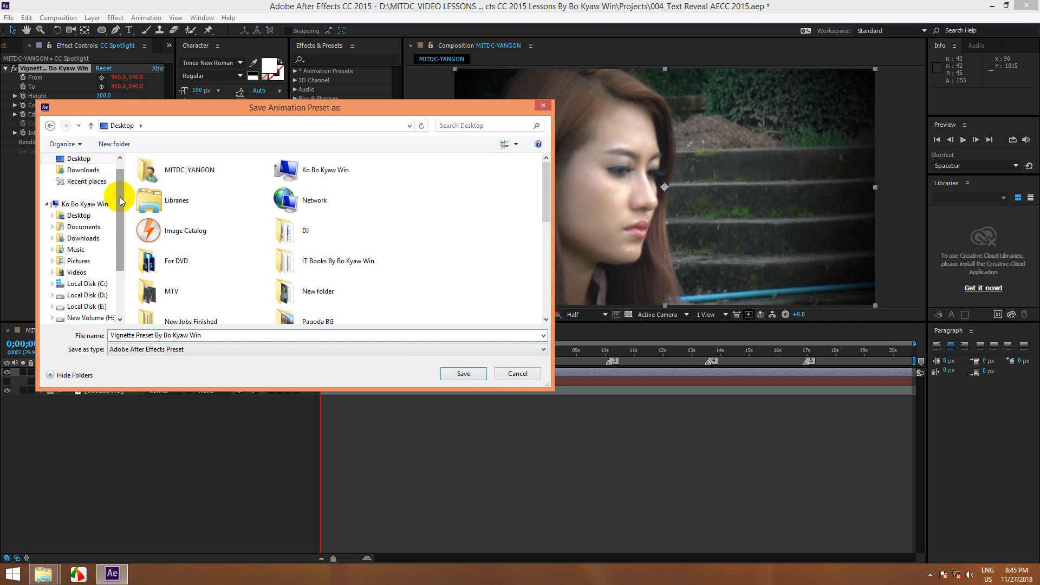
click(458, 374)
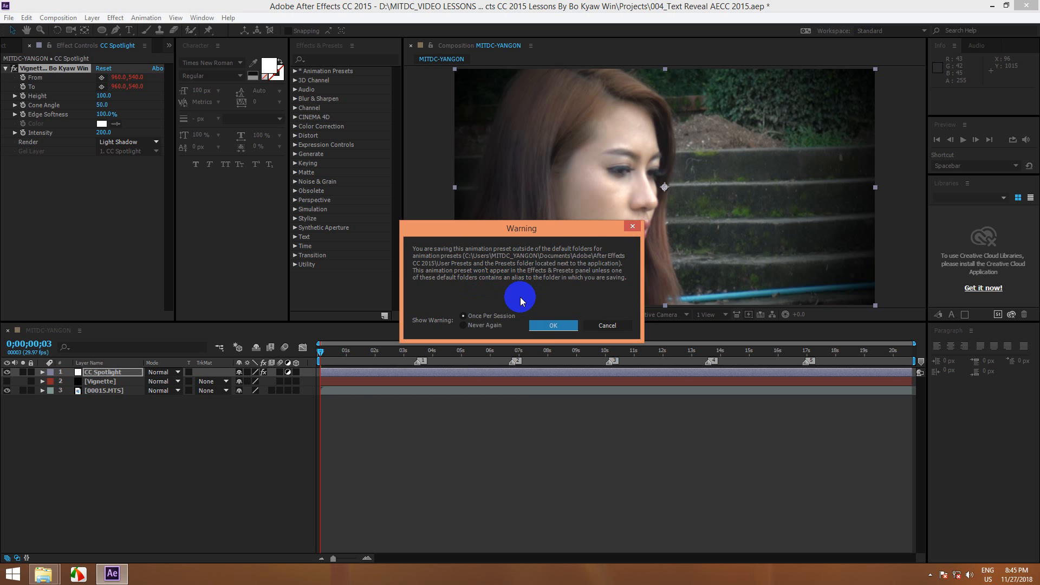
click(543, 325)
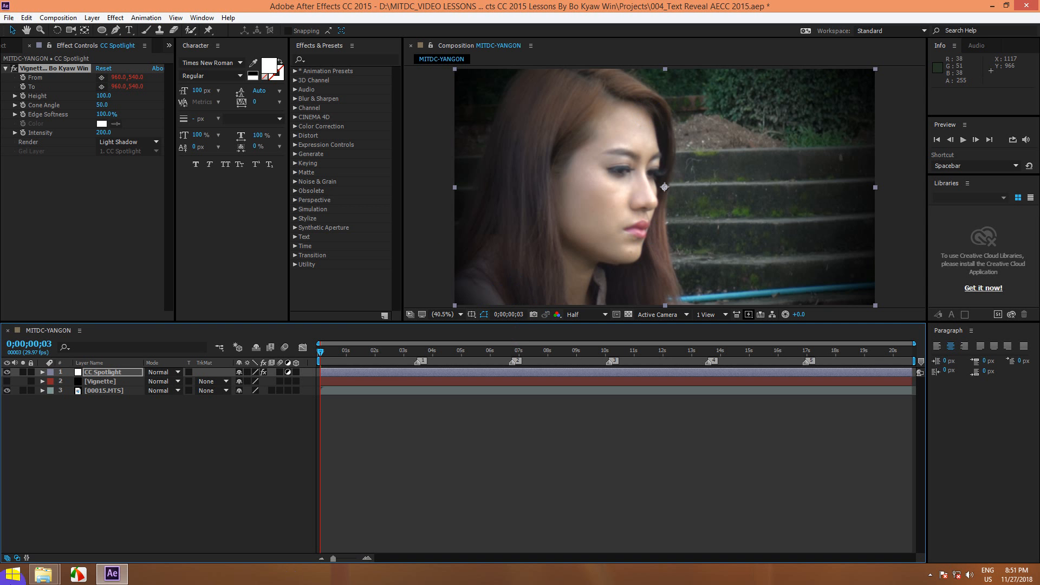
Step: Switch to the Windows desktop, locate the saved vignette preset file and refresh the desktop
click(139, 449)
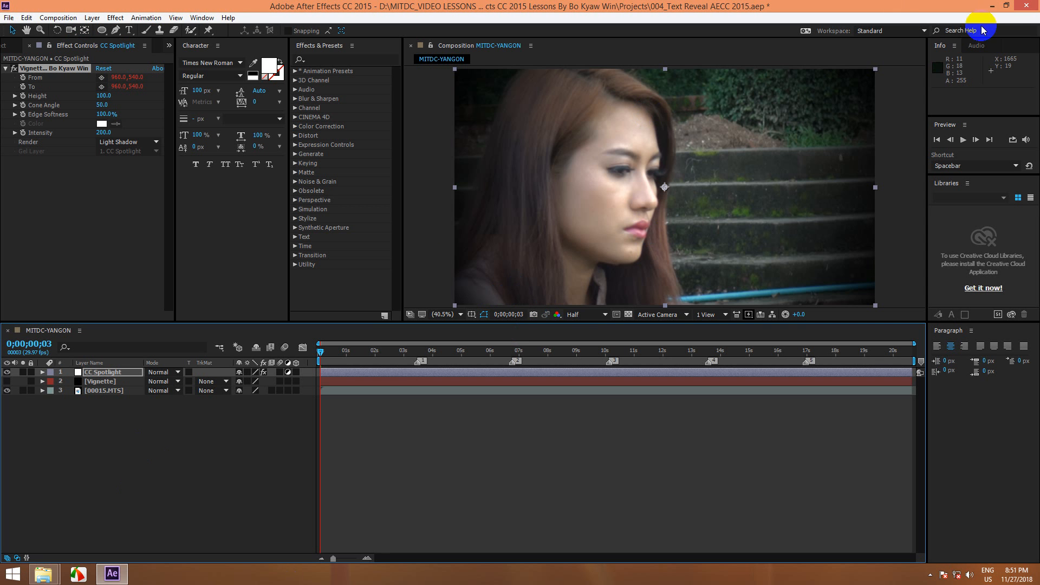
click(993, 7)
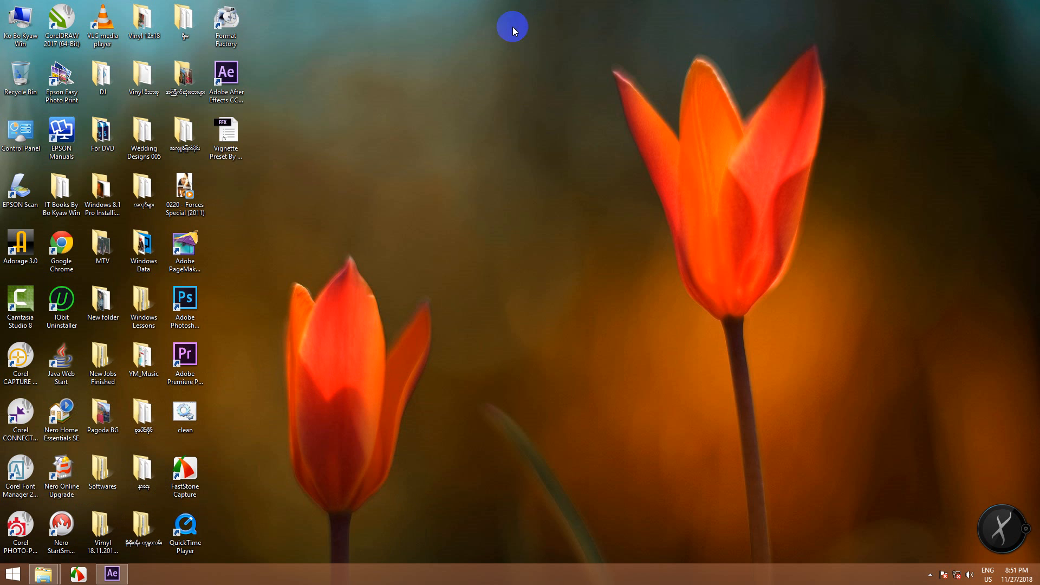
click(216, 144)
click(217, 144)
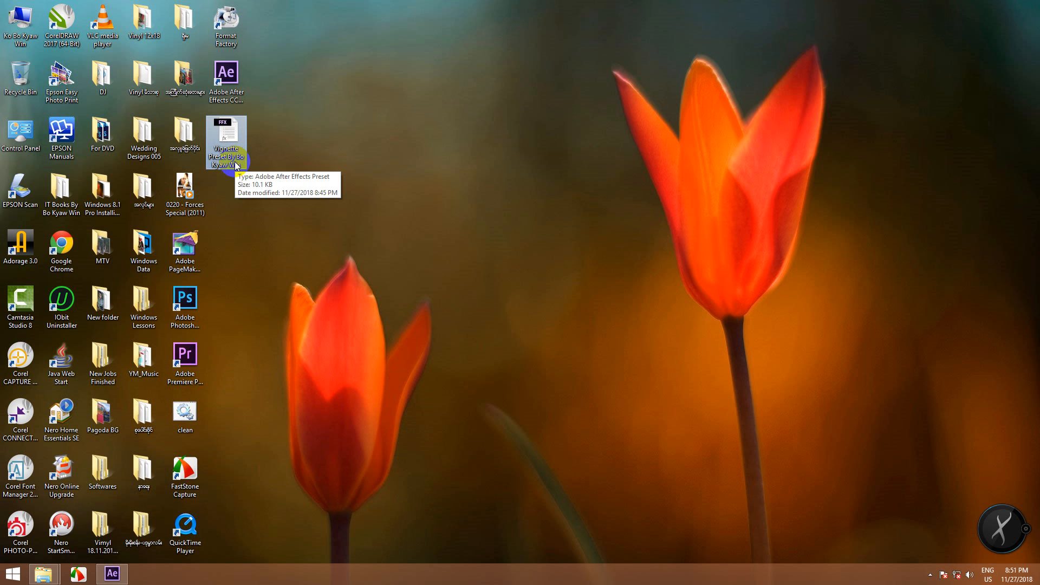
right_click(325, 140)
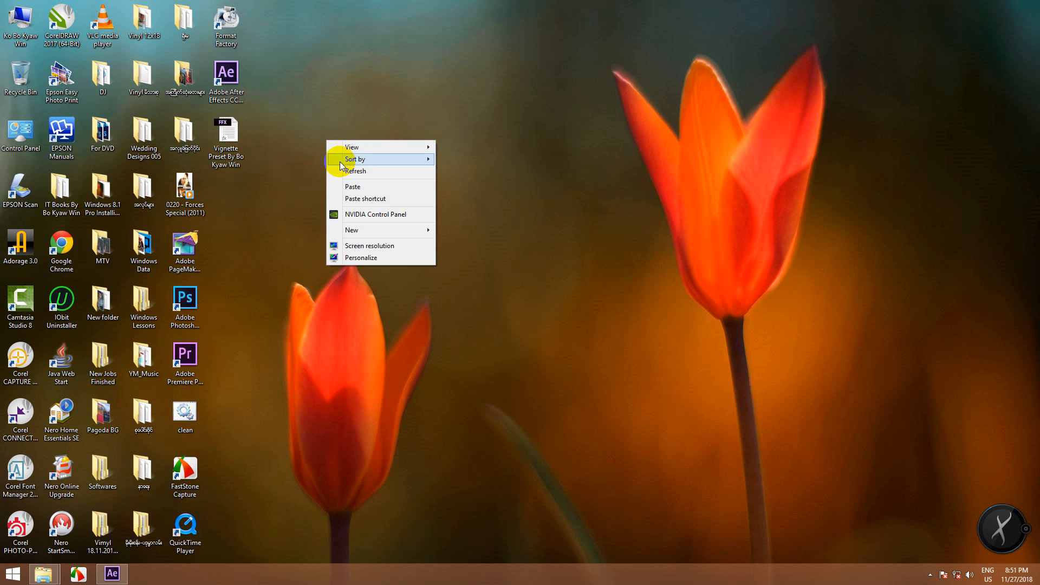
click(343, 169)
Step: Move the vignette preset file away from the other icons to empty space on the desktop and refresh
drag(219, 135, 511, 68)
click(705, 161)
right_click(706, 162)
click(709, 162)
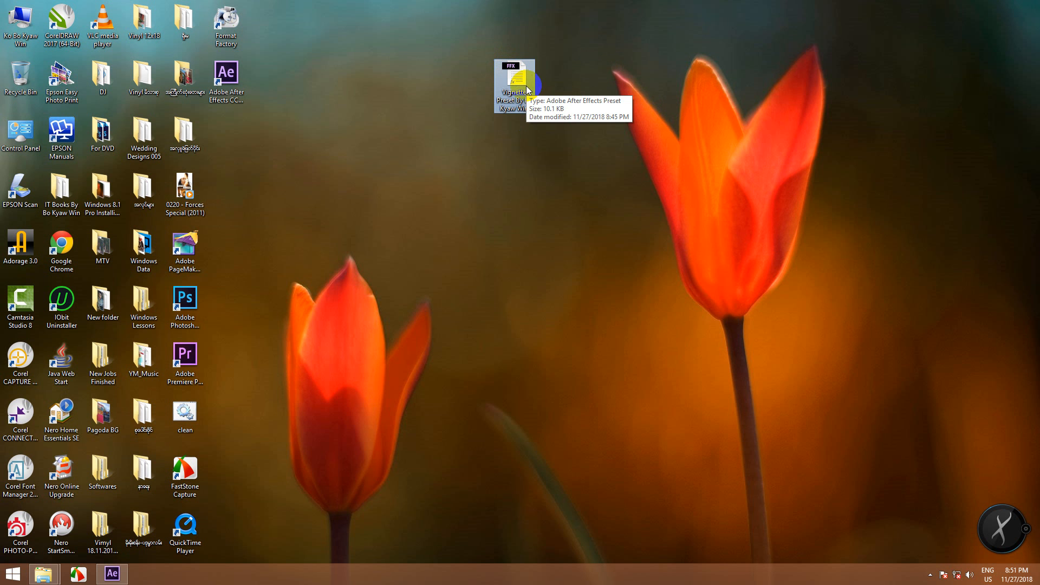
click(595, 71)
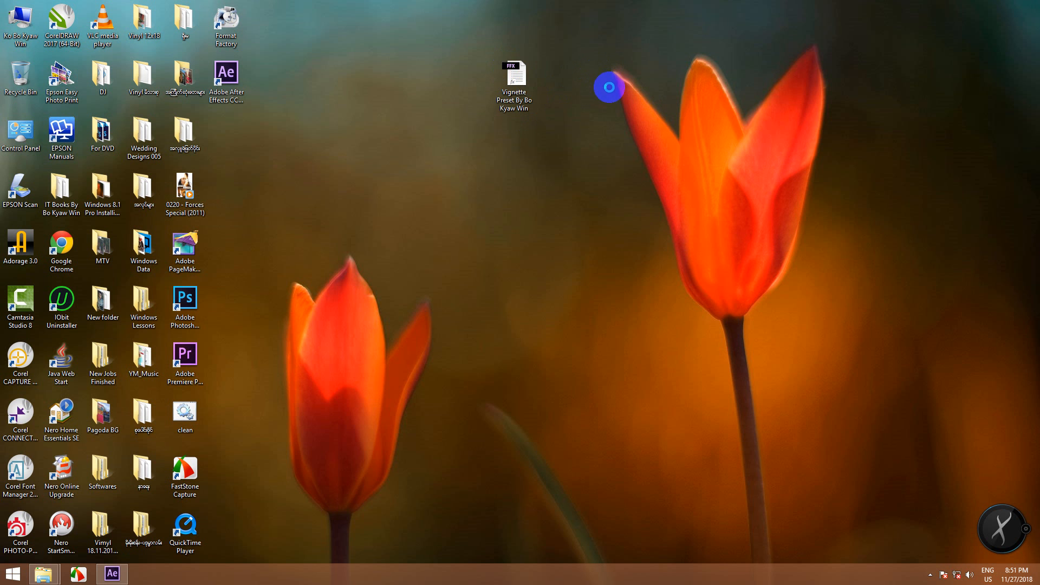
right_click(594, 72)
click(544, 91)
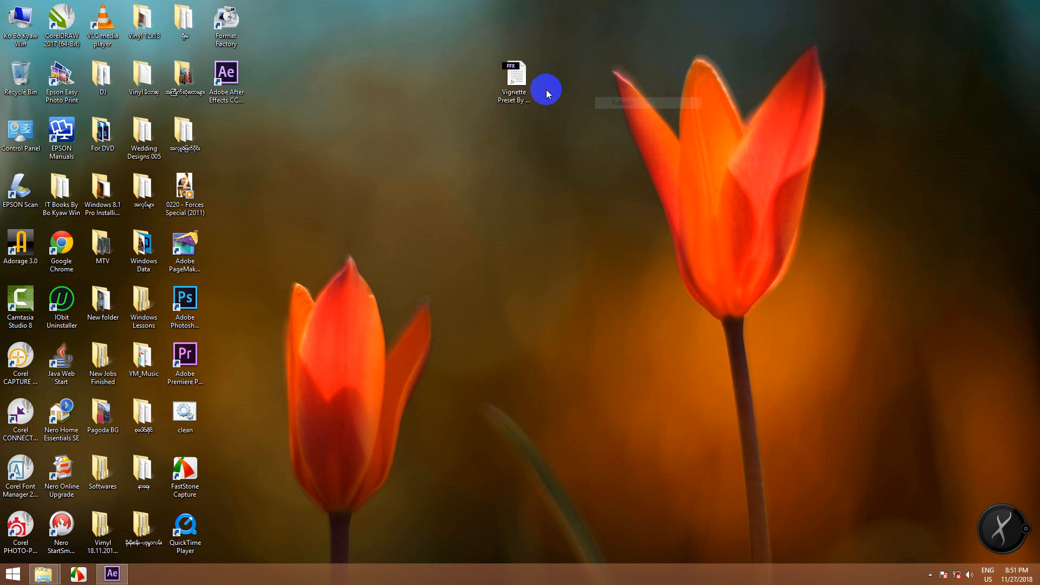
Step: Switch back to After Effects and save the project
click(112, 574)
click(48, 213)
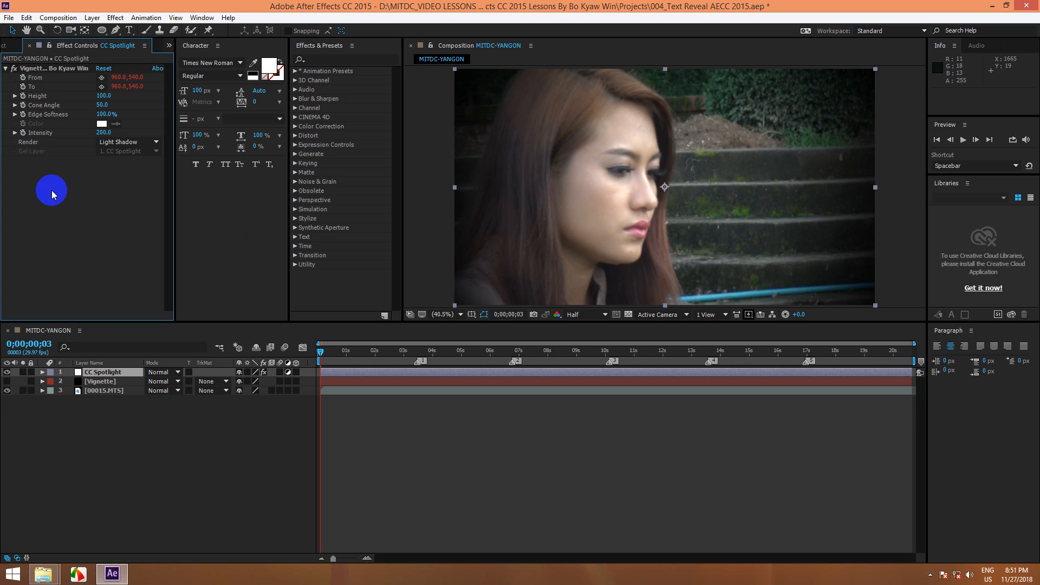
key(ctrl+s)
Step: Hide the CC Spotlight layer and disable its renamed spotlight effect
click(52, 69)
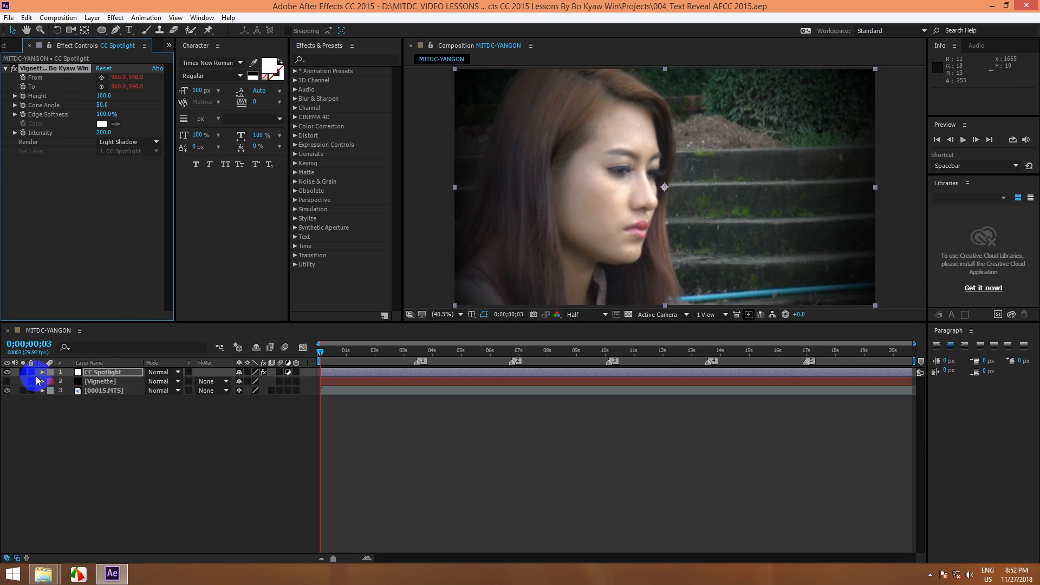
click(7, 373)
click(14, 70)
click(47, 194)
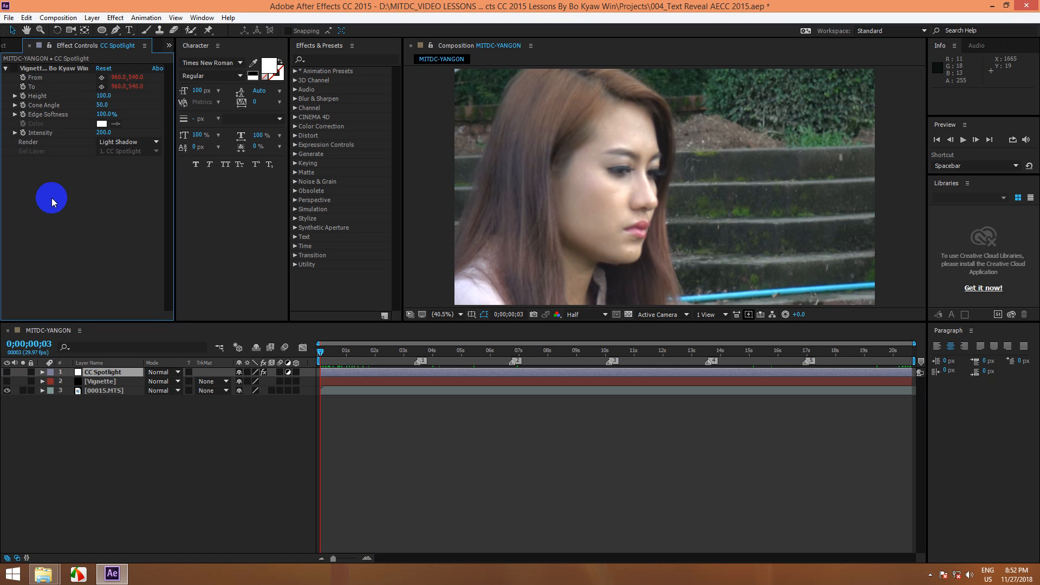
click(106, 469)
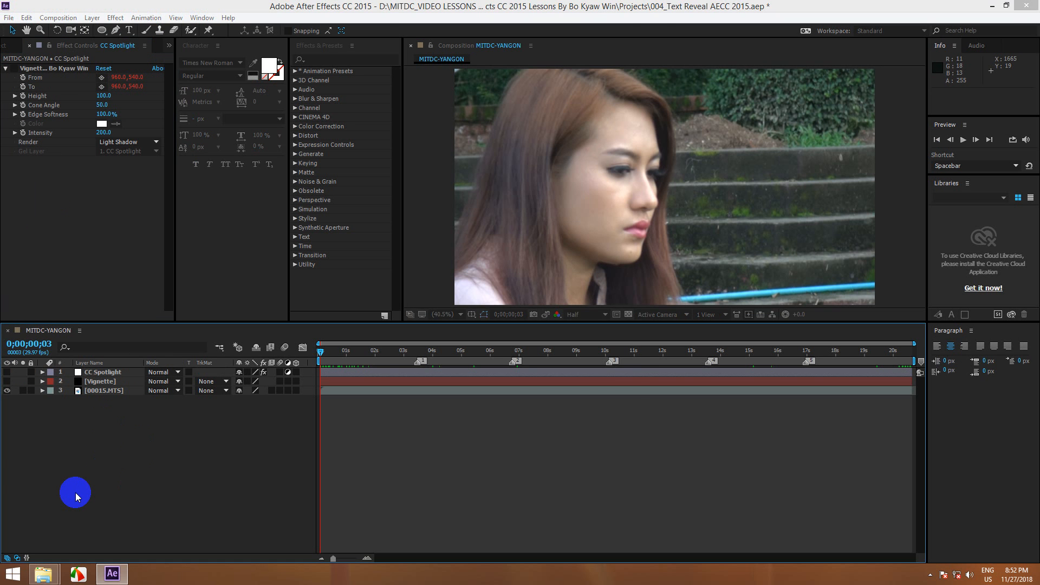
key(ctrl+y)
key(Escape)
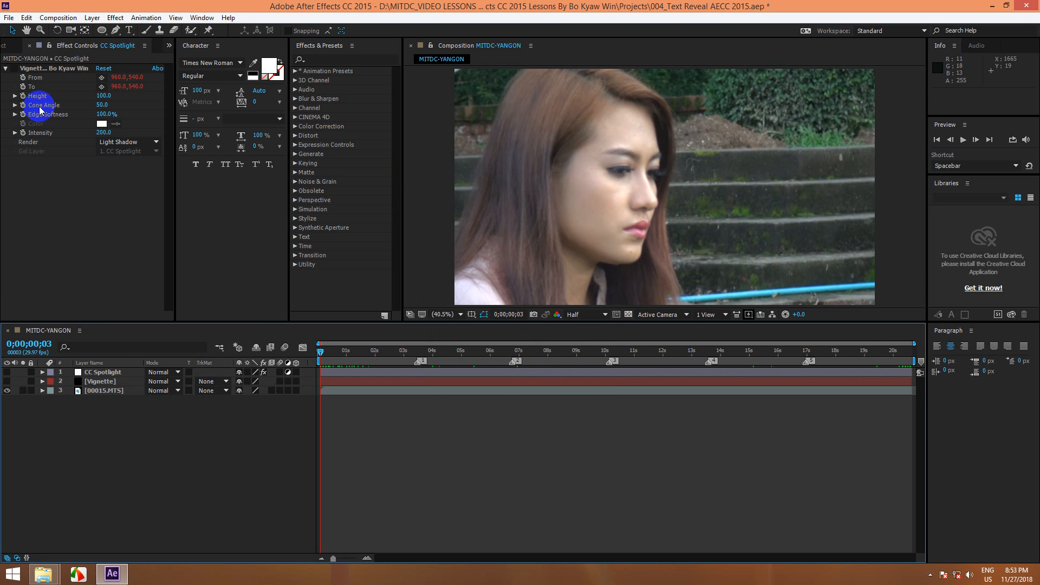
Step: Add a new adjustment layer above the CC Spotlight layer
click(92, 18)
mouse_move(210, 31)
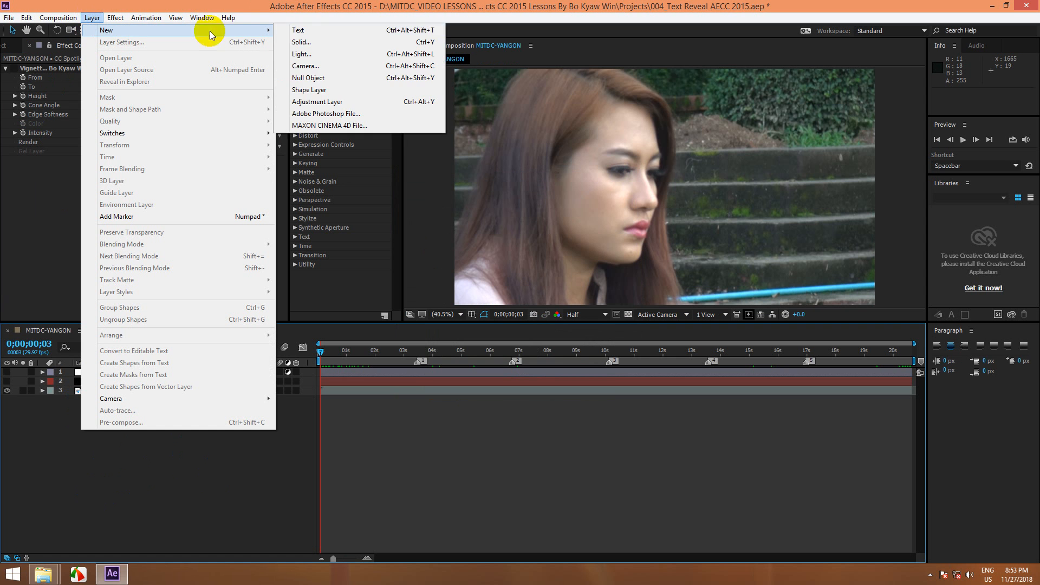
click(321, 103)
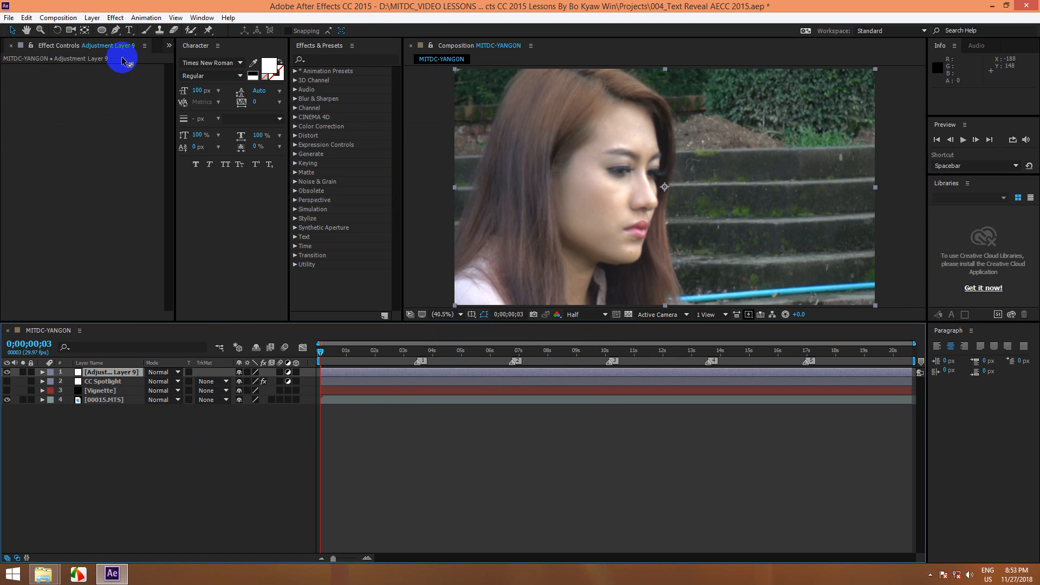
Step: Search the effects and presets for the author's name, then clear the search
click(324, 59)
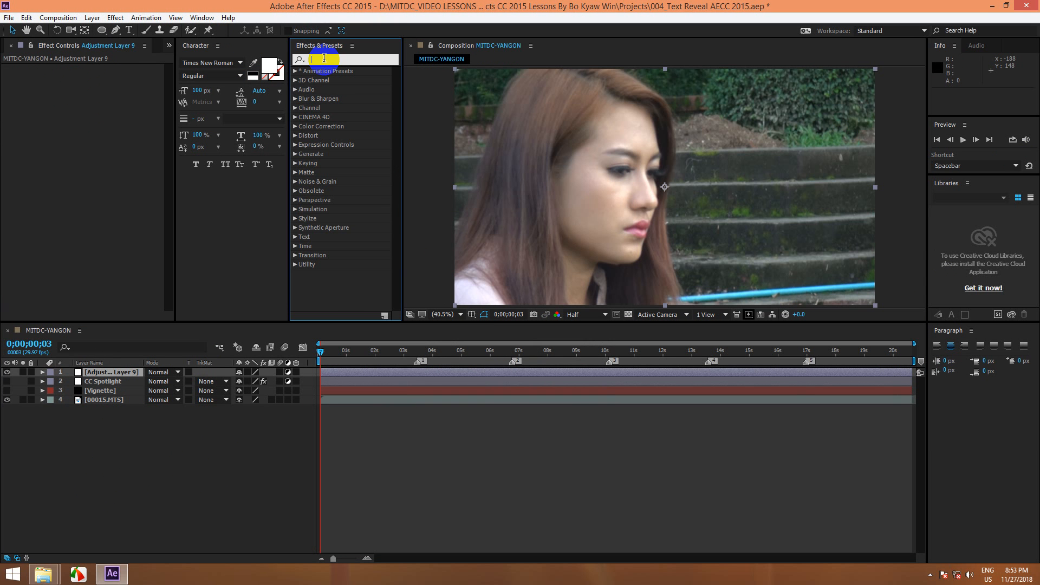
text(B)
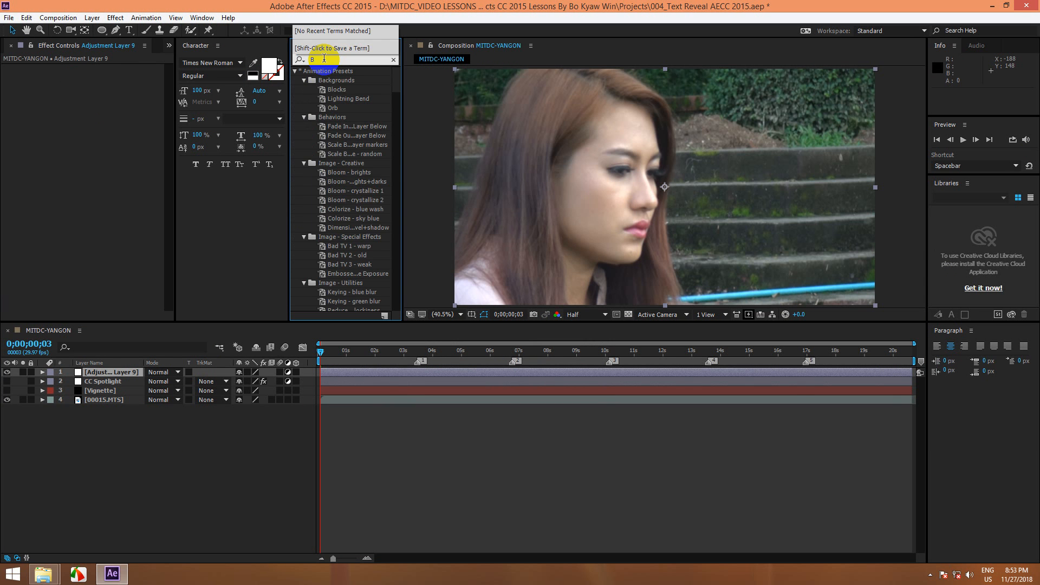
text(o Kyaw)
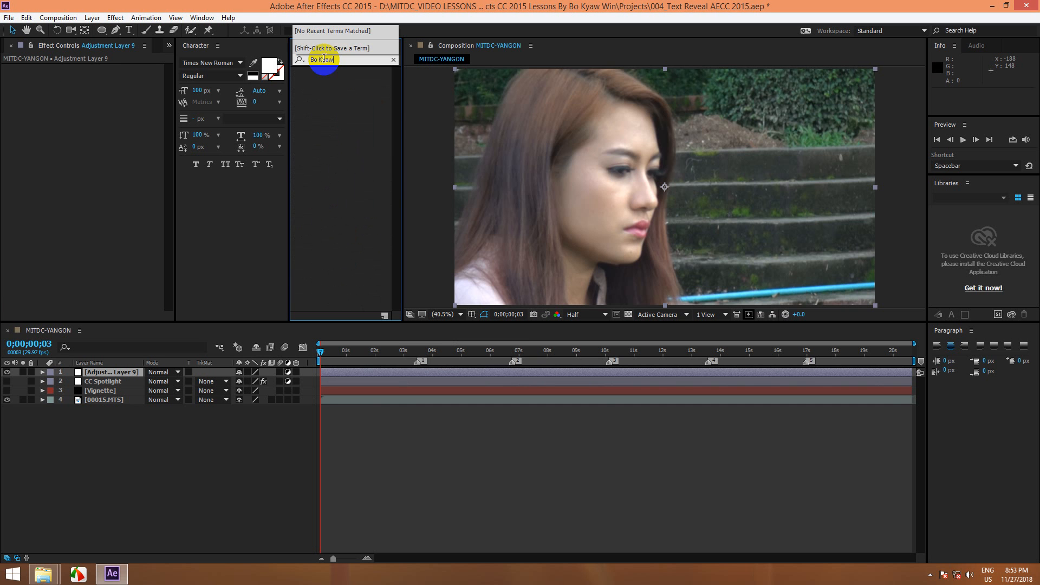
key(Escape)
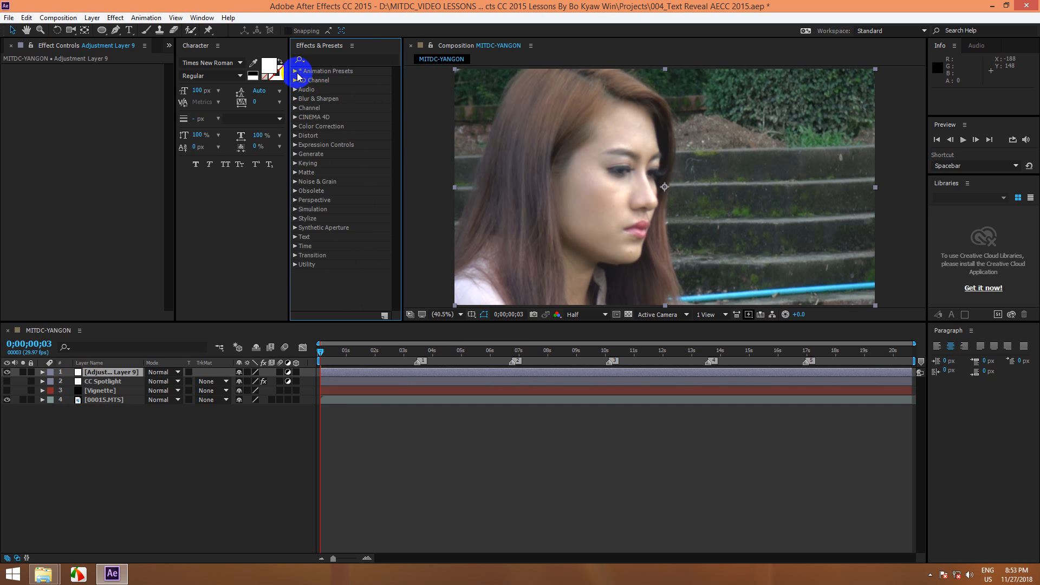
Step: Deselect the new adjustment layer and save the project
click(149, 18)
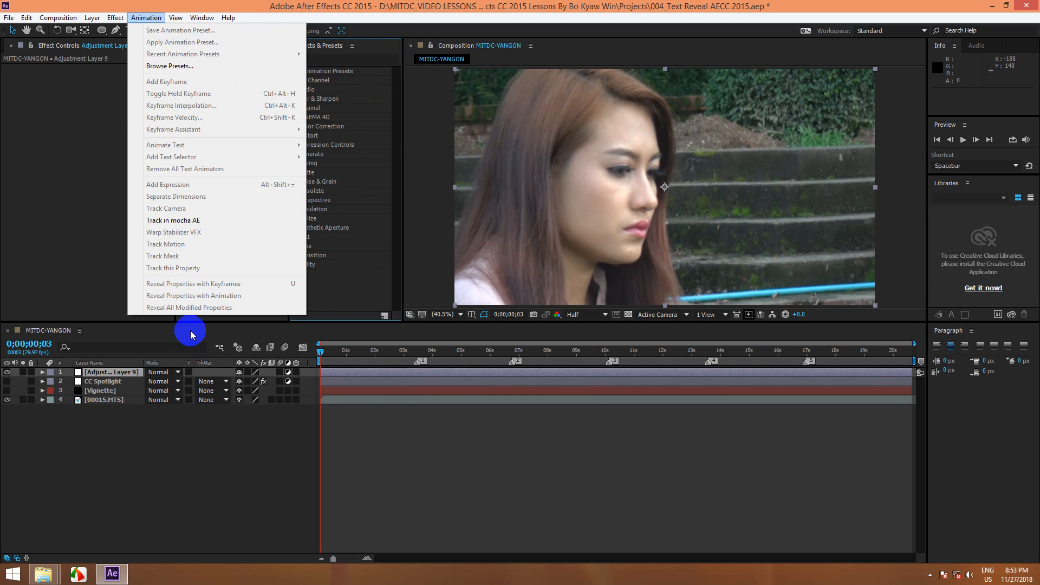
click(137, 441)
key(ctrl+s)
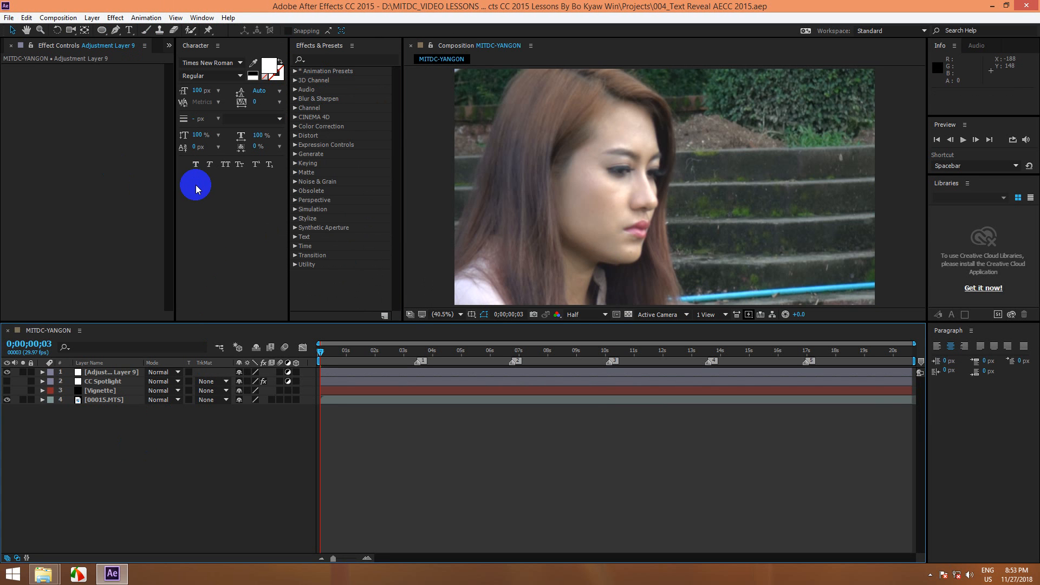
Step: Switch to the Windows desktop, refresh it and copy the vignette preset file
click(992, 5)
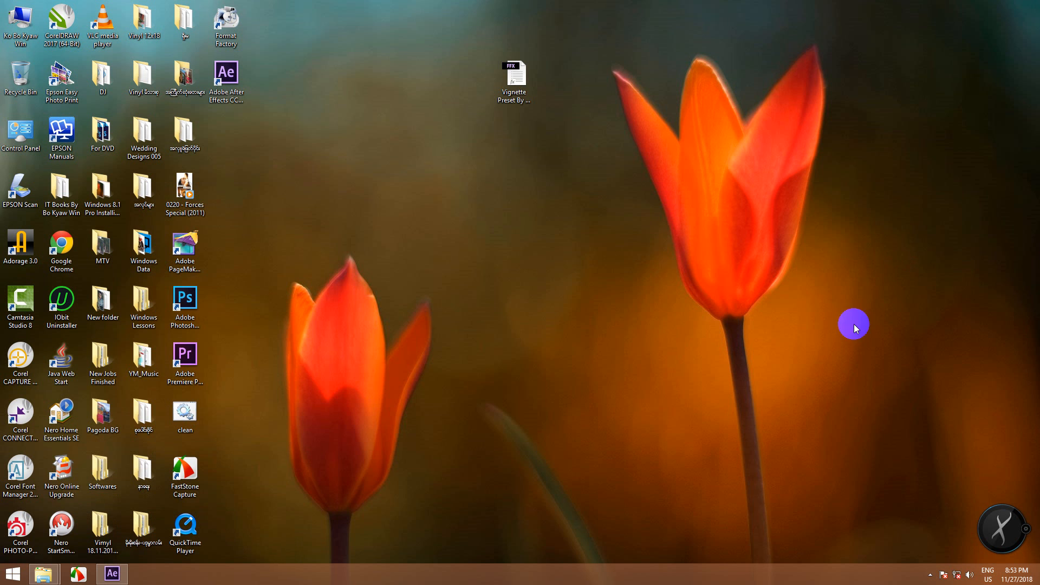
right_click(616, 148)
click(643, 178)
click(520, 81)
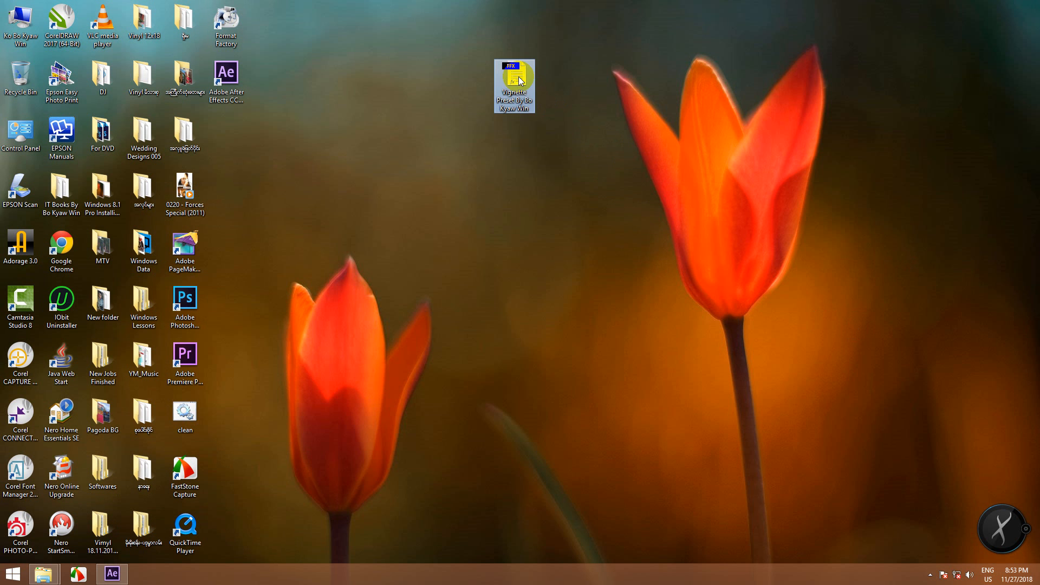
right_click(520, 81)
click(543, 195)
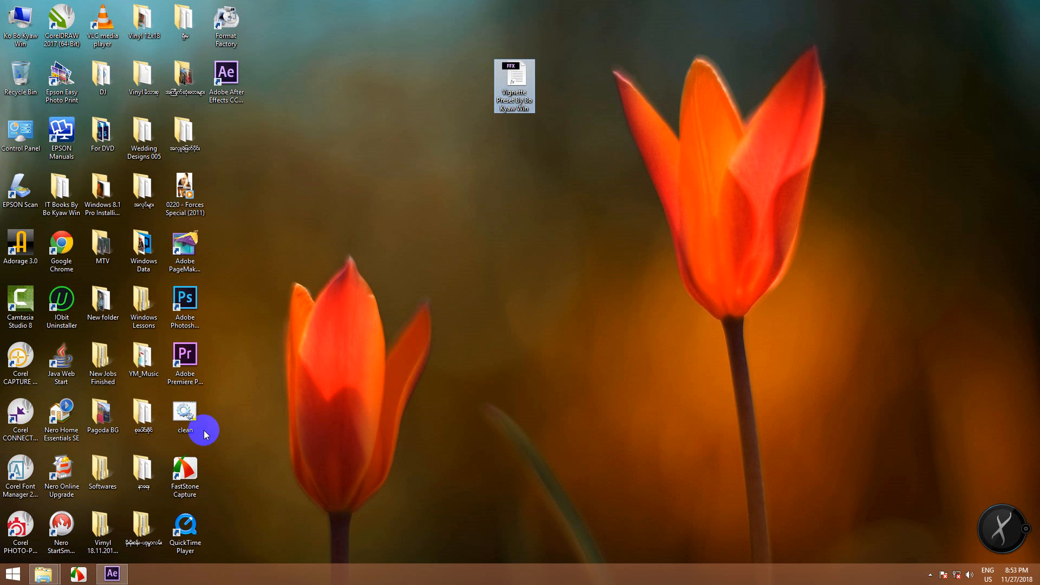
Step: Open the folder C:\Program Files\Adobe\Adobe After Effects CC 2015\Support Files\Presets in File Explorer
double_click(27, 27)
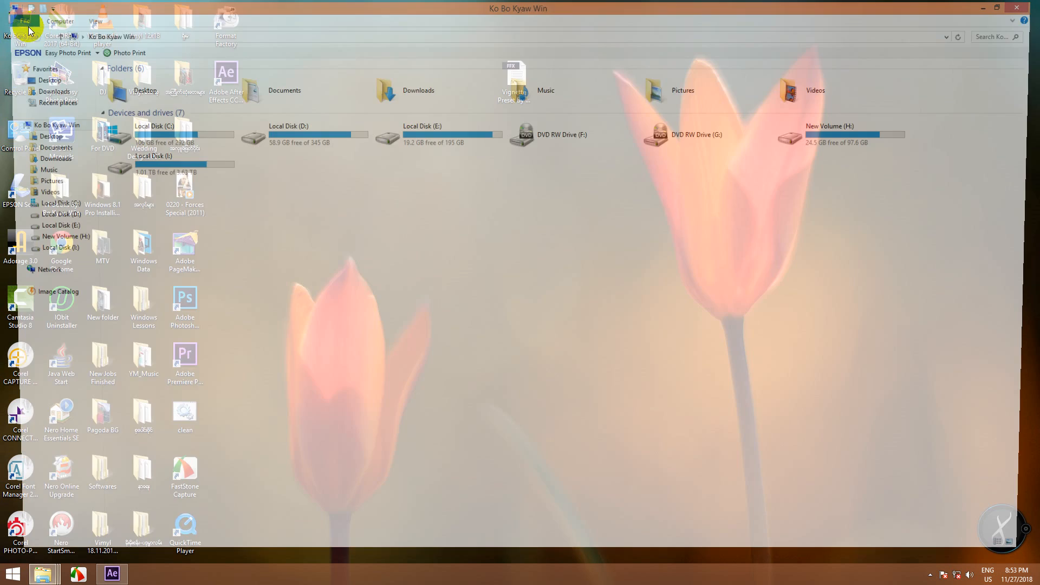
double_click(165, 136)
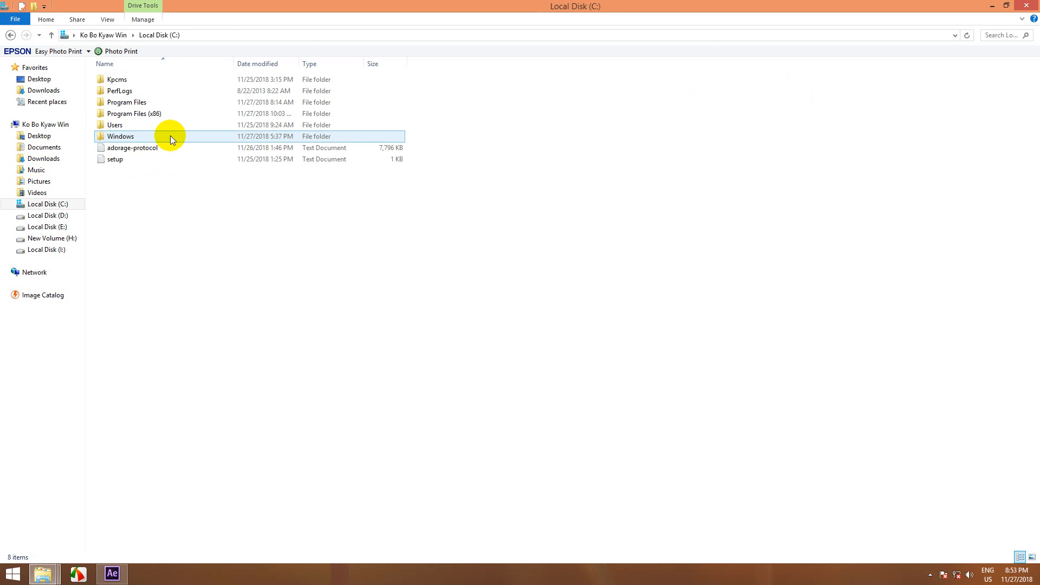
double_click(142, 103)
click(139, 81)
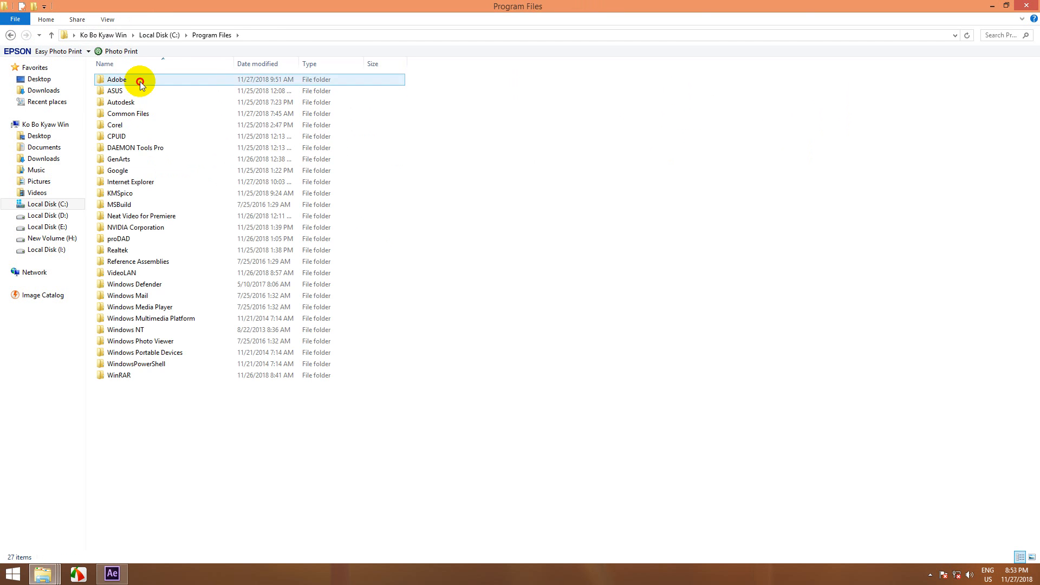
double_click(139, 83)
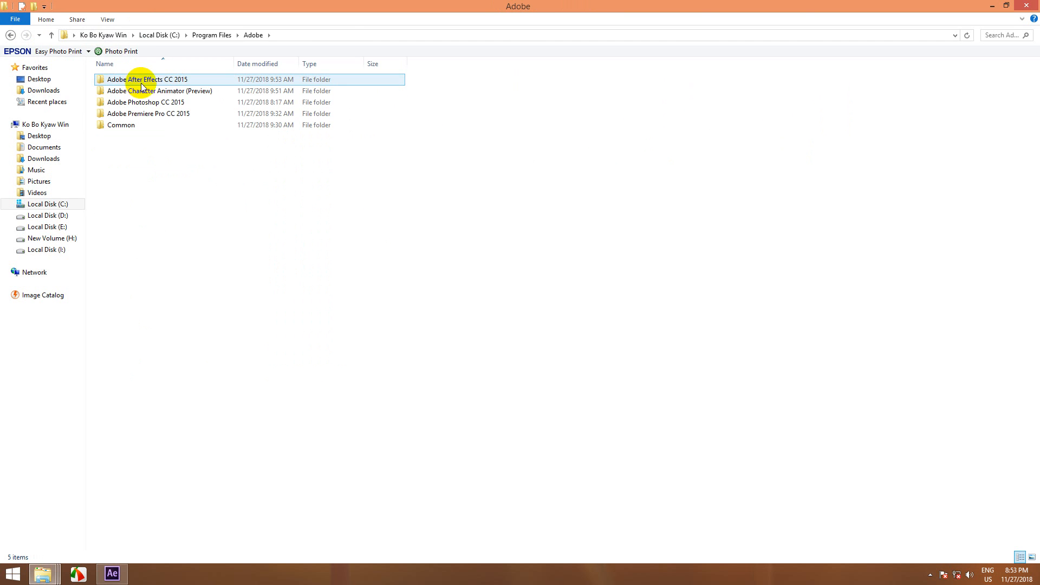
double_click(151, 81)
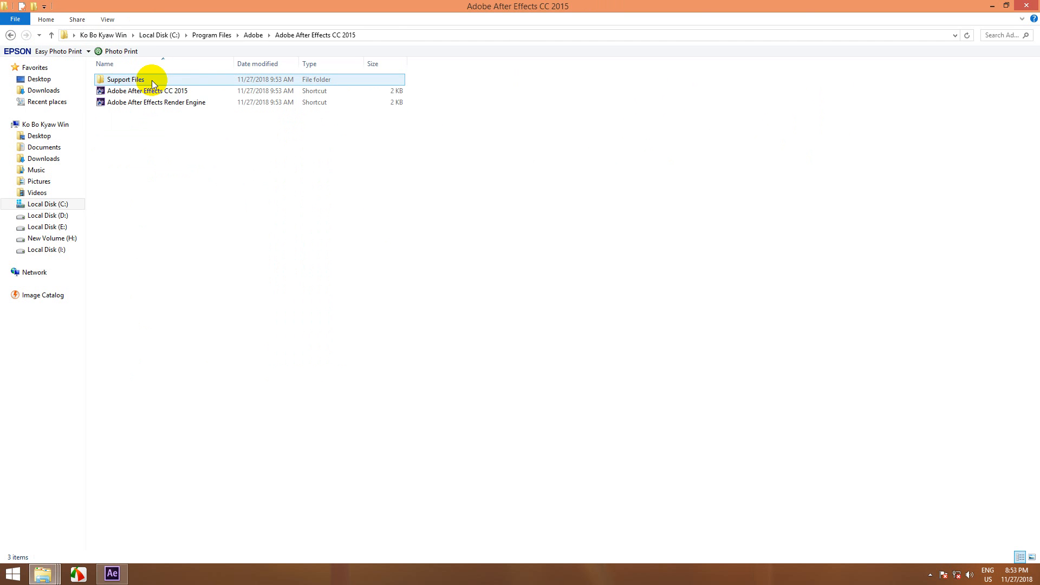
double_click(151, 80)
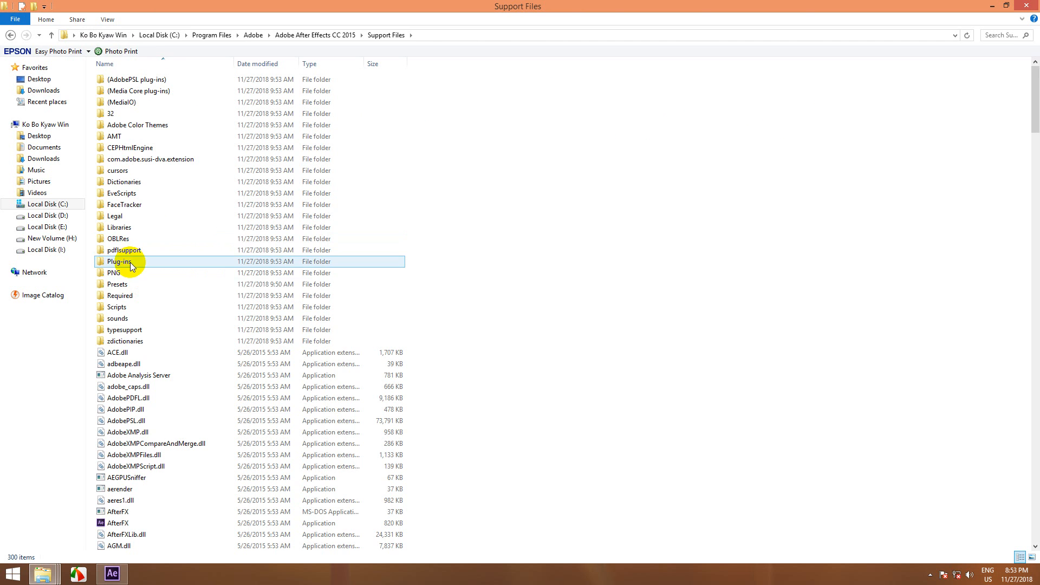
double_click(138, 282)
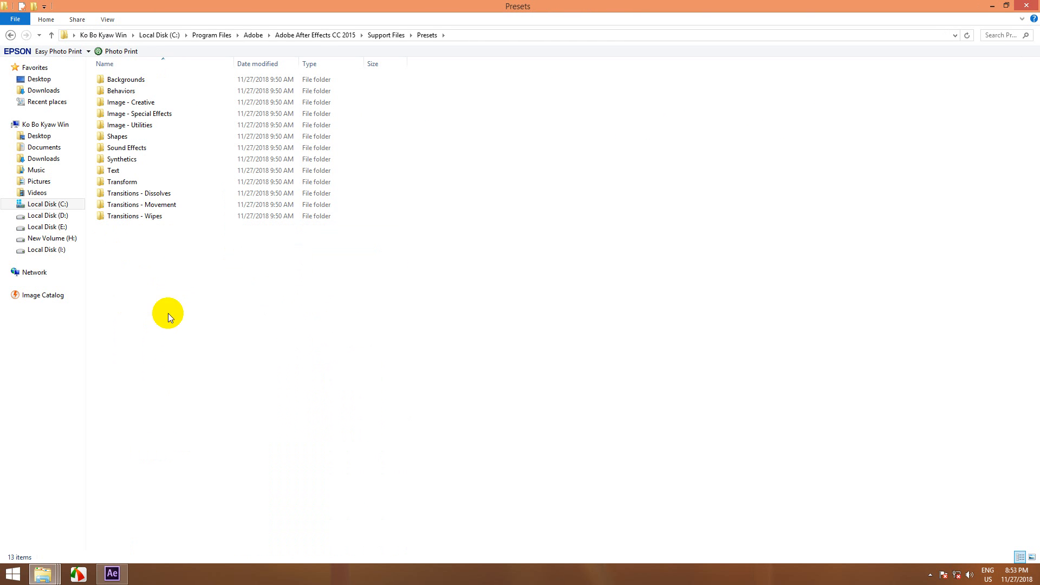
Step: Create a new folder in Presets named "Vignette_" followed by the author's name
right_click(196, 314)
mouse_move(258, 432)
click(336, 432)
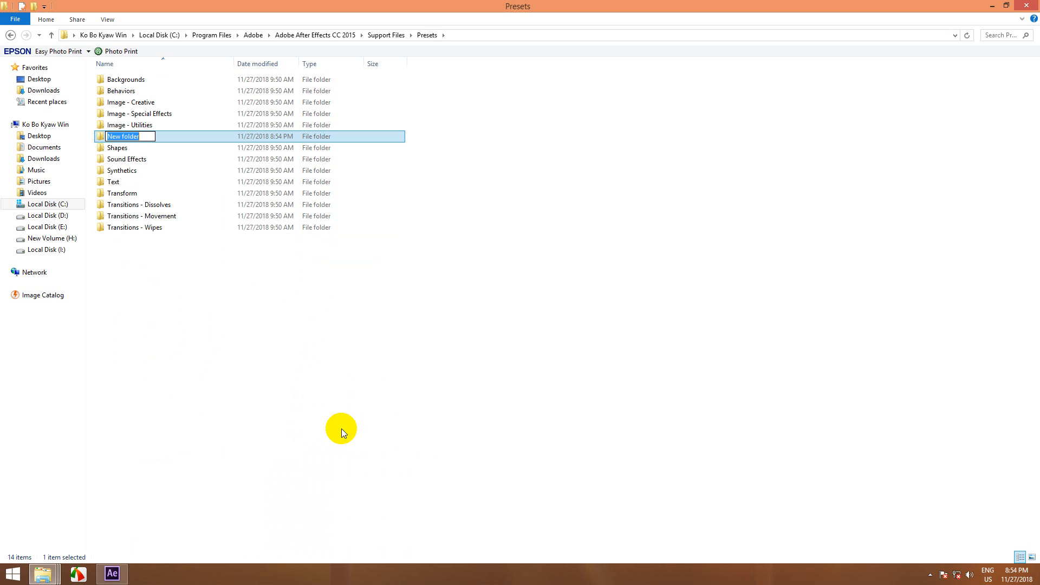
text(Vignette_Bo Kyaw Win)
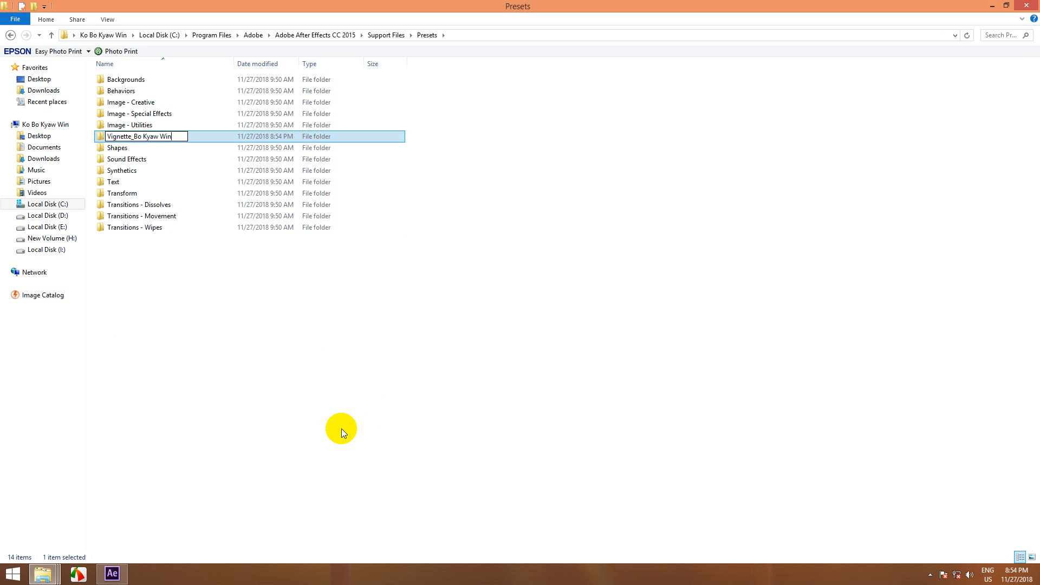
key(Return)
key(Return)
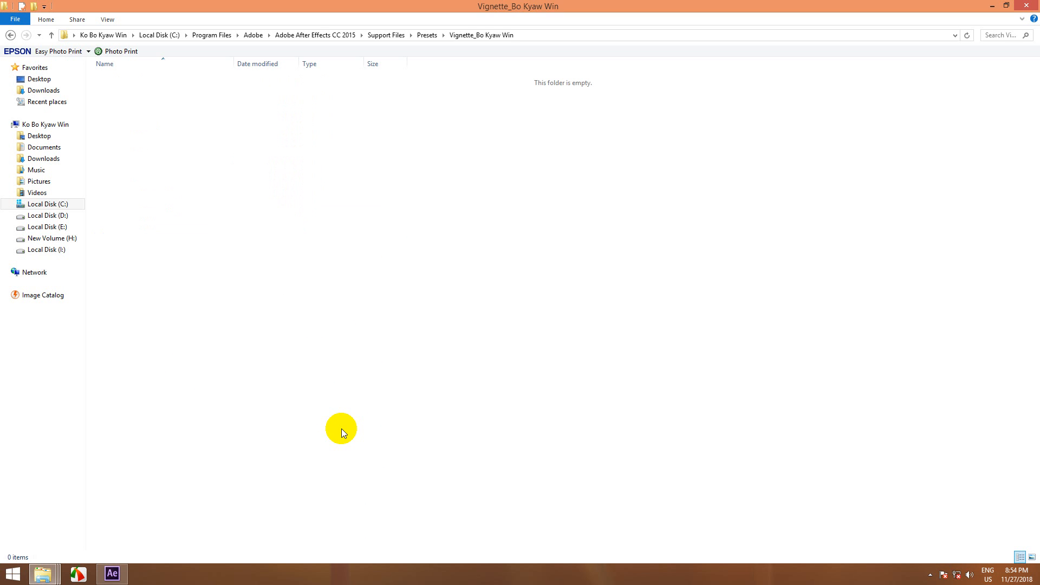
Step: Paste the copied vignette preset file into the new vignette folder, granting administrator permission
right_click(212, 245)
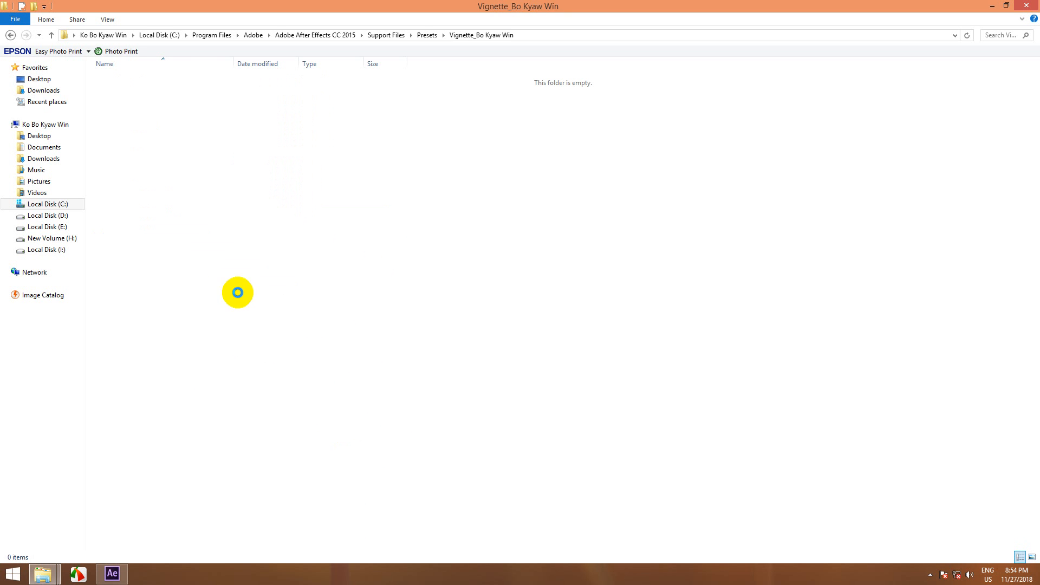
click(242, 318)
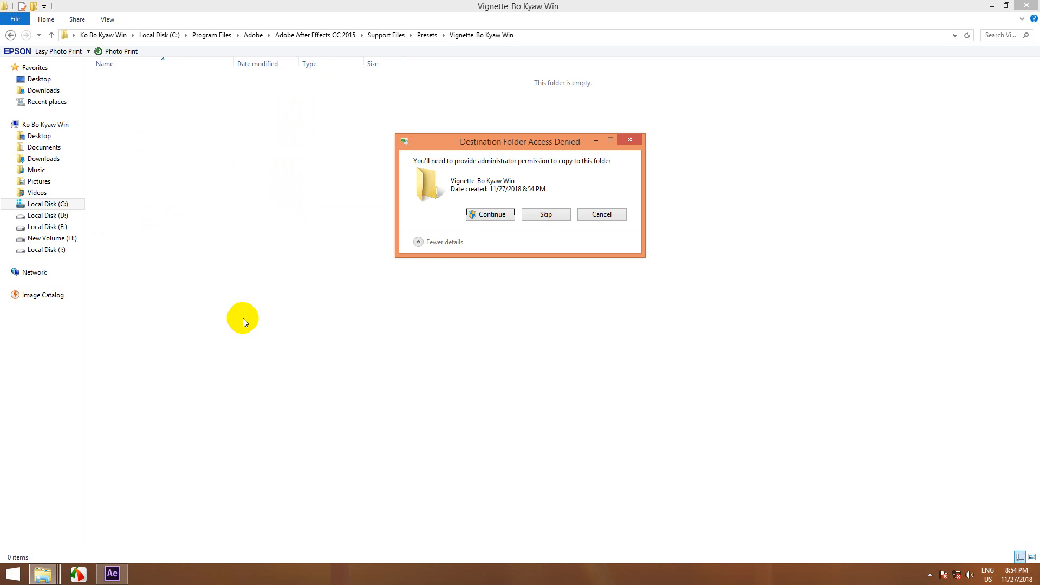
click(490, 214)
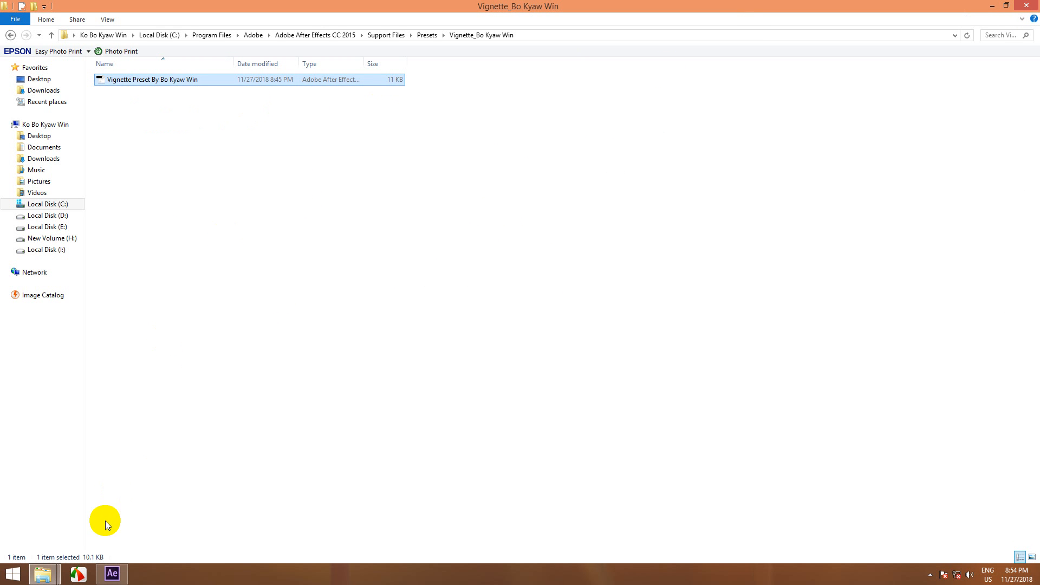
Step: Switch to After Effects, search the effects and presets for the installed vignette preset, and clear the search
click(114, 574)
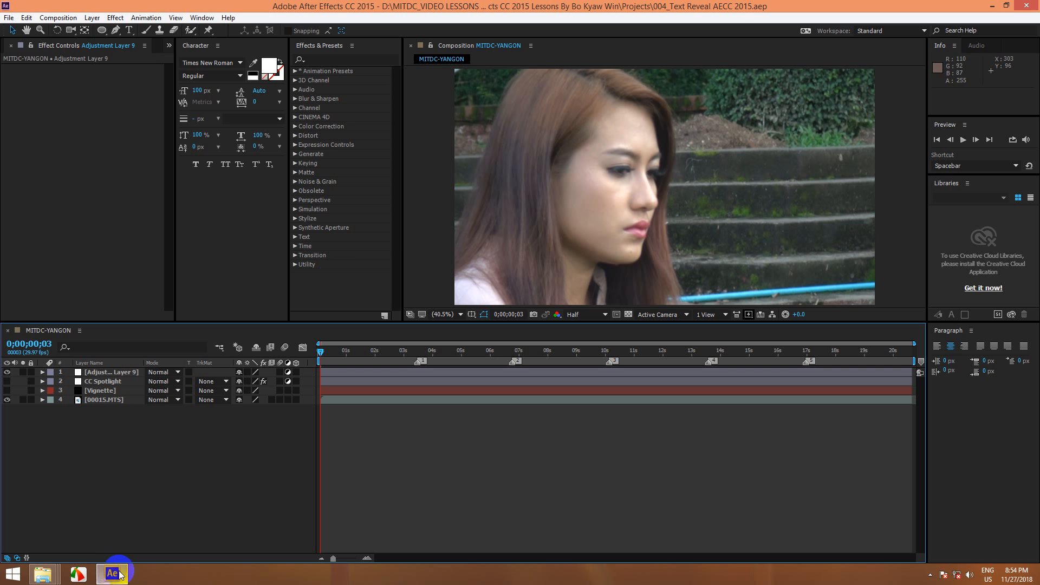
click(317, 59)
text(v)
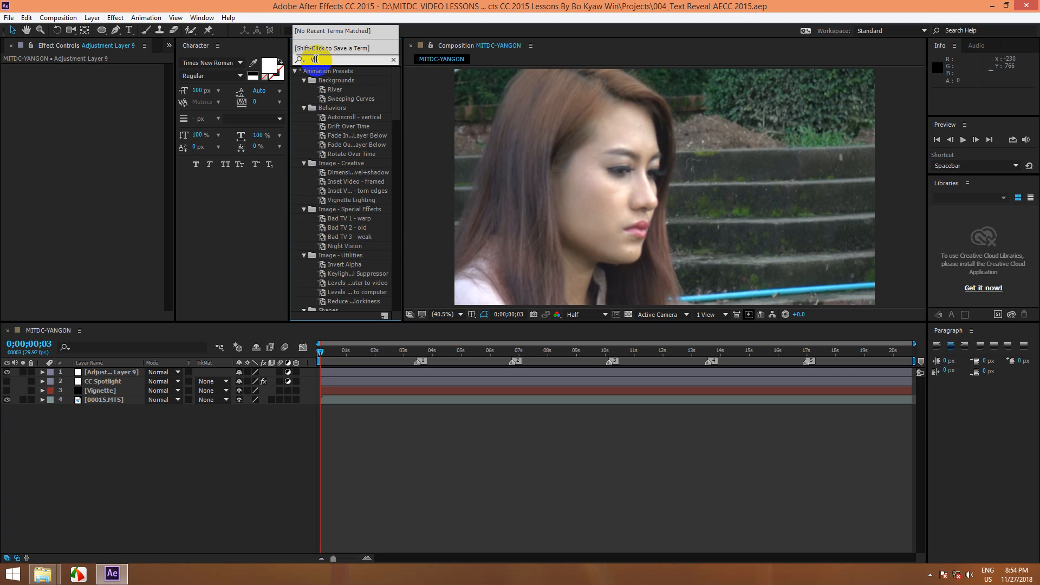
key(BackSpace)
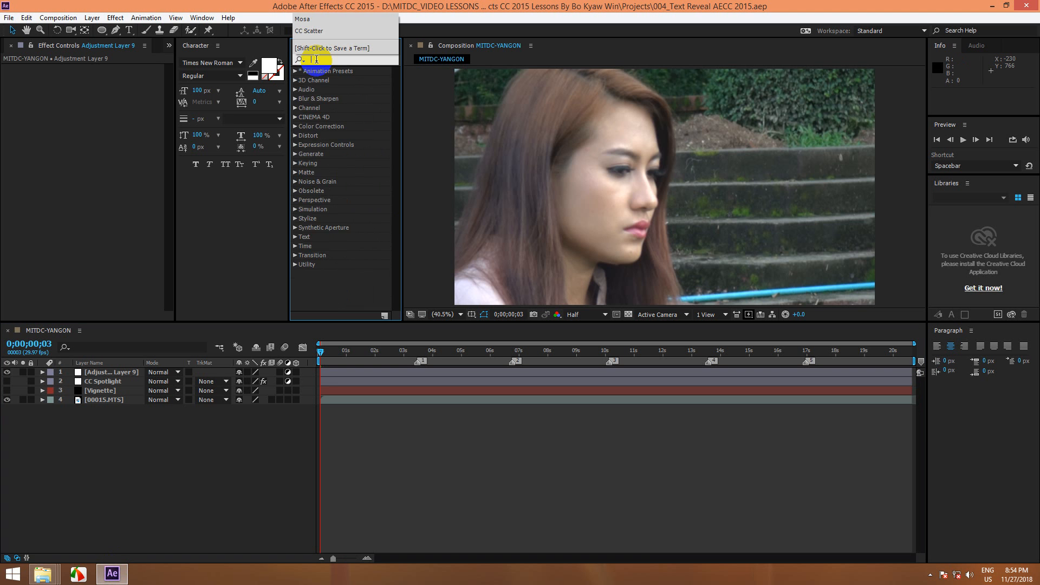
text(Bol)
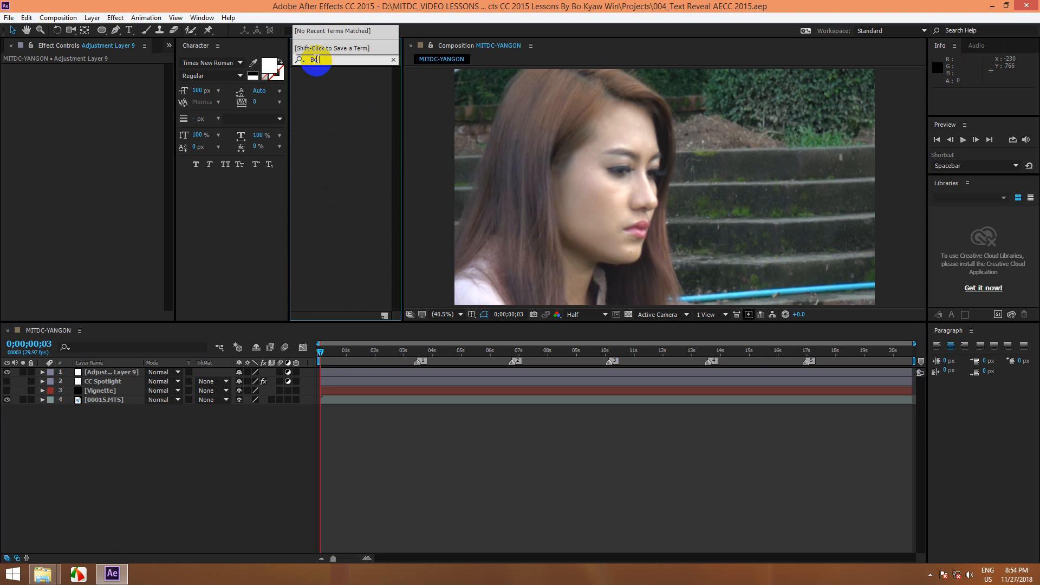
key(BackSpace)
key(BackSpace)
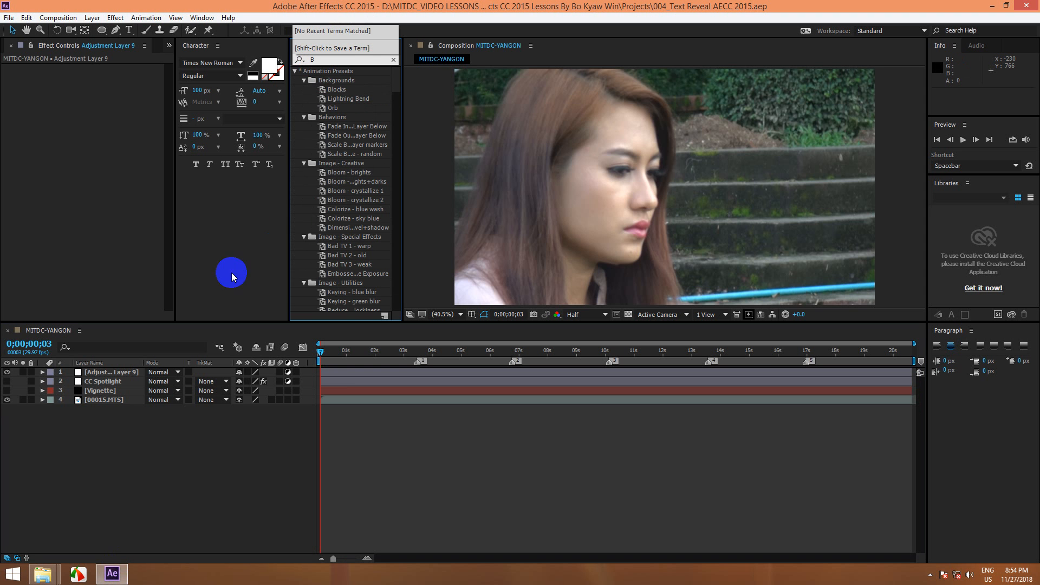
click(394, 59)
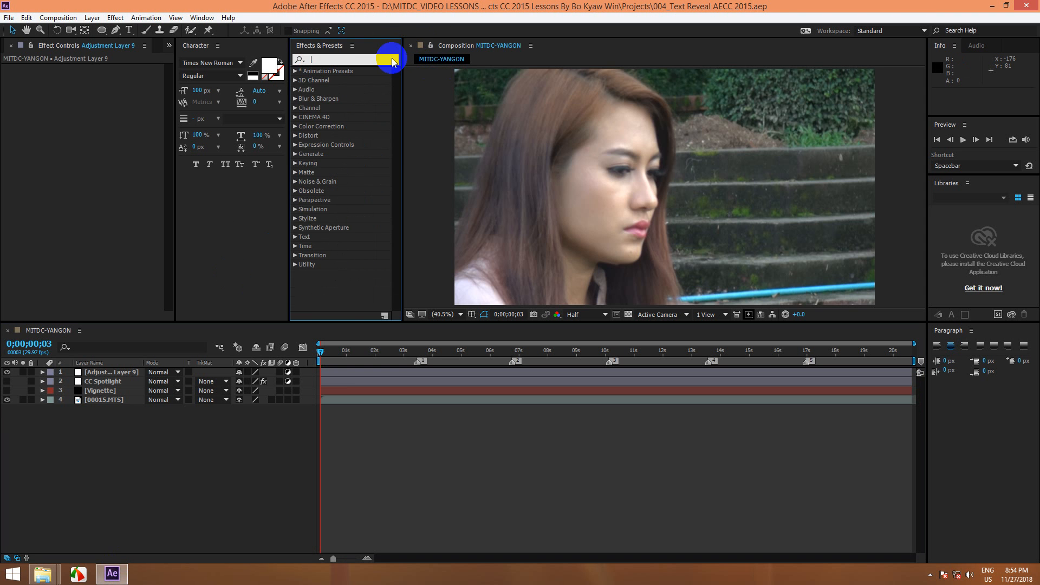
click(83, 452)
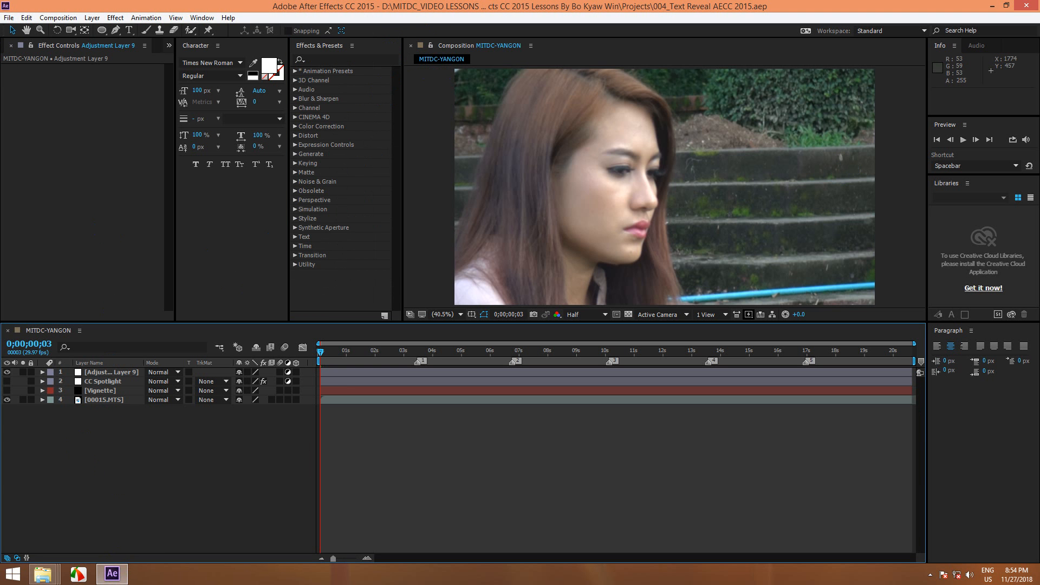
Step: Close After Effects and the preset folder window, and refresh the Windows desktop
click(1023, 6)
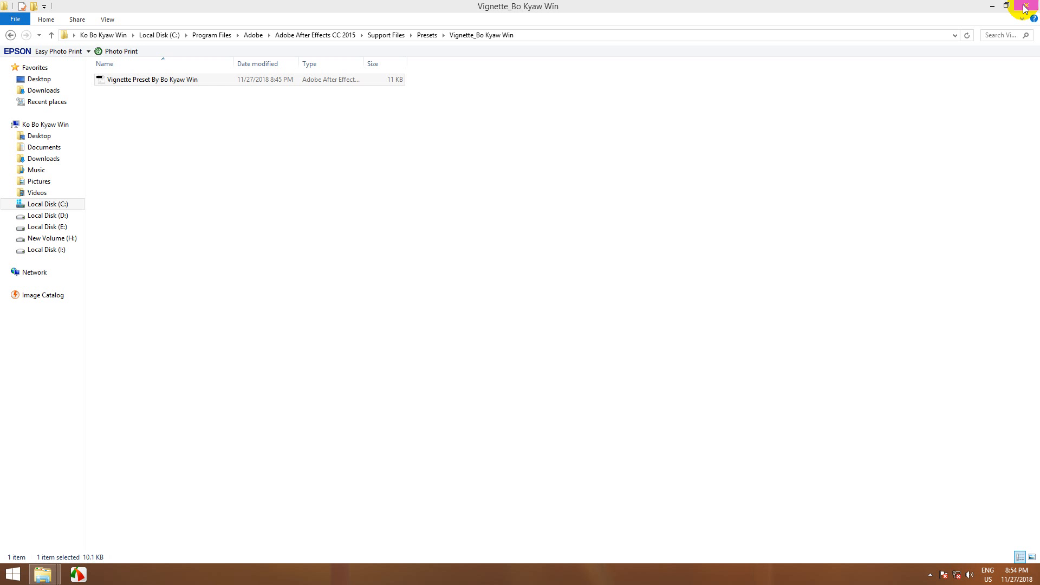
click(1027, 6)
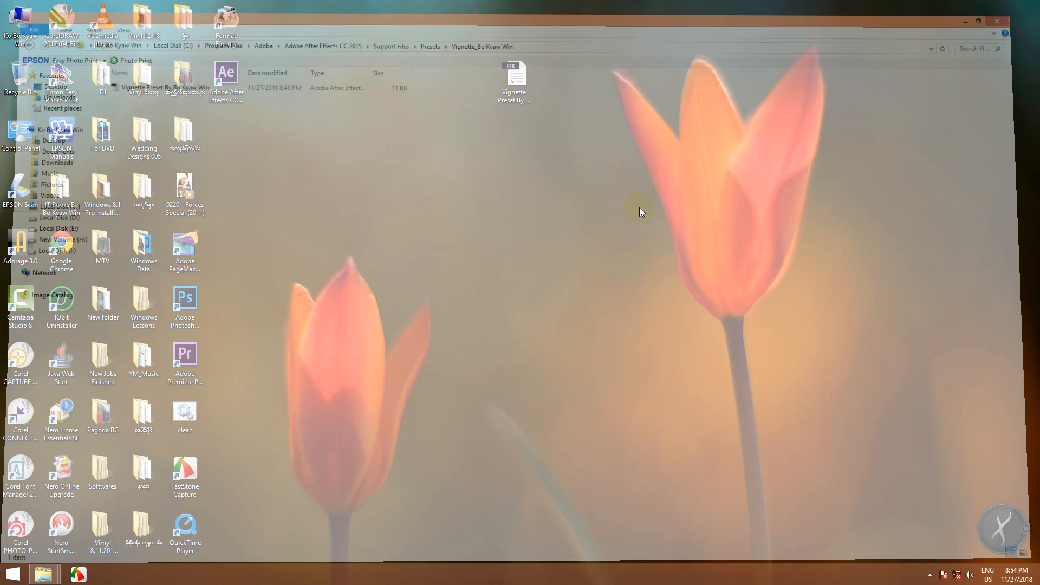
right_click(606, 139)
click(626, 171)
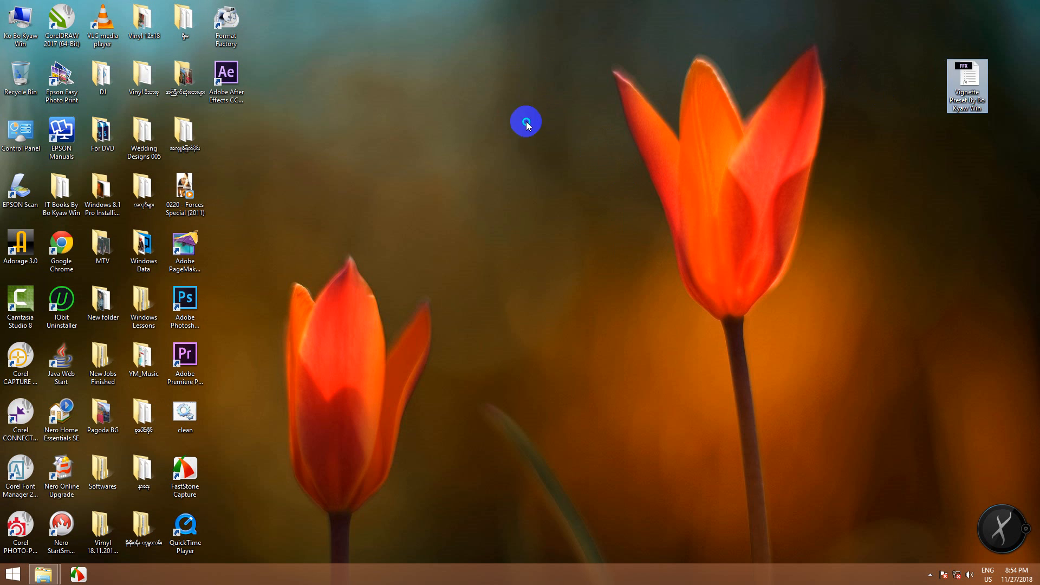
right_click(526, 122)
click(562, 161)
Step: Reopen the project 004_Text Reveal AECC 2015 from the Projects folder in After Effects
mouse_move(43, 573)
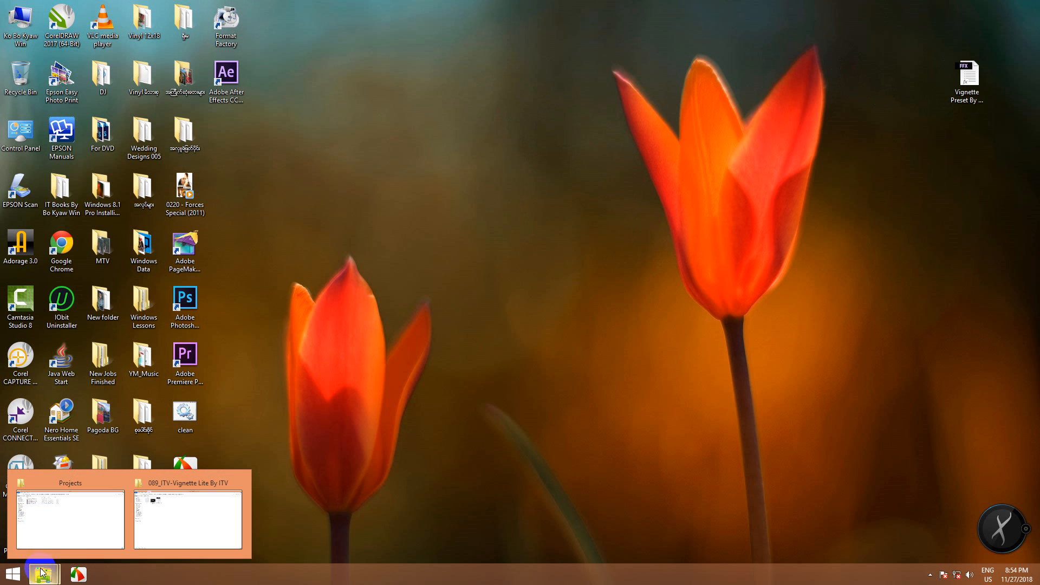
click(49, 550)
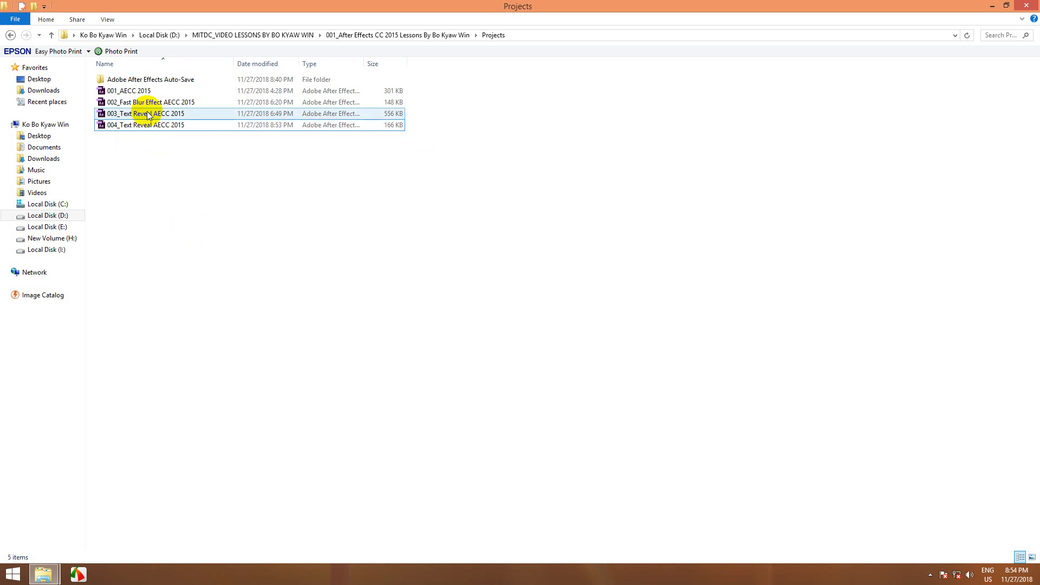
click(149, 128)
double_click(151, 128)
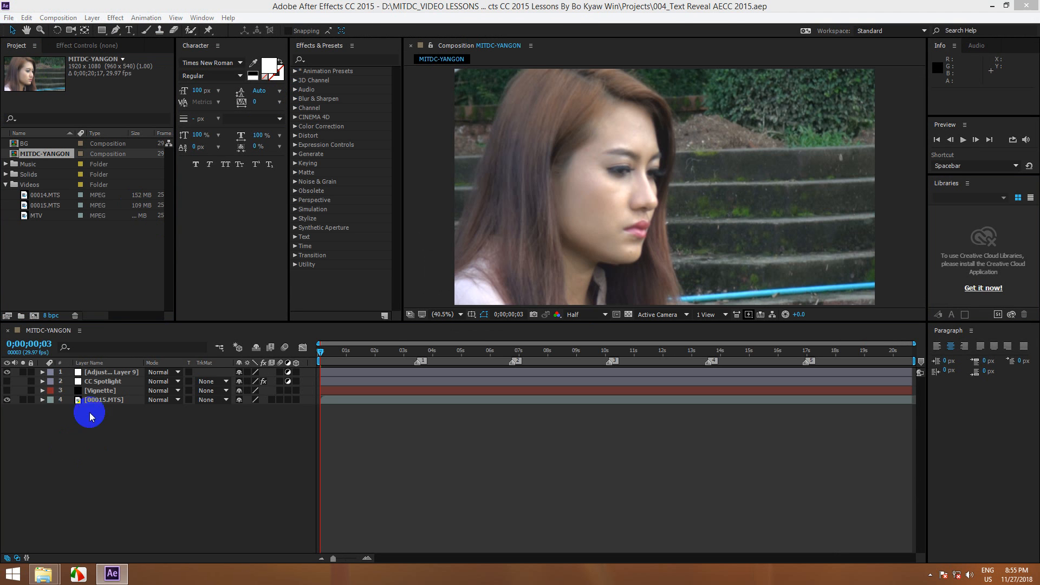
Step: Apply the vignette preset from the custom animation presets folder to the top adjustment layer, postponing the Adobe sign-in
click(107, 371)
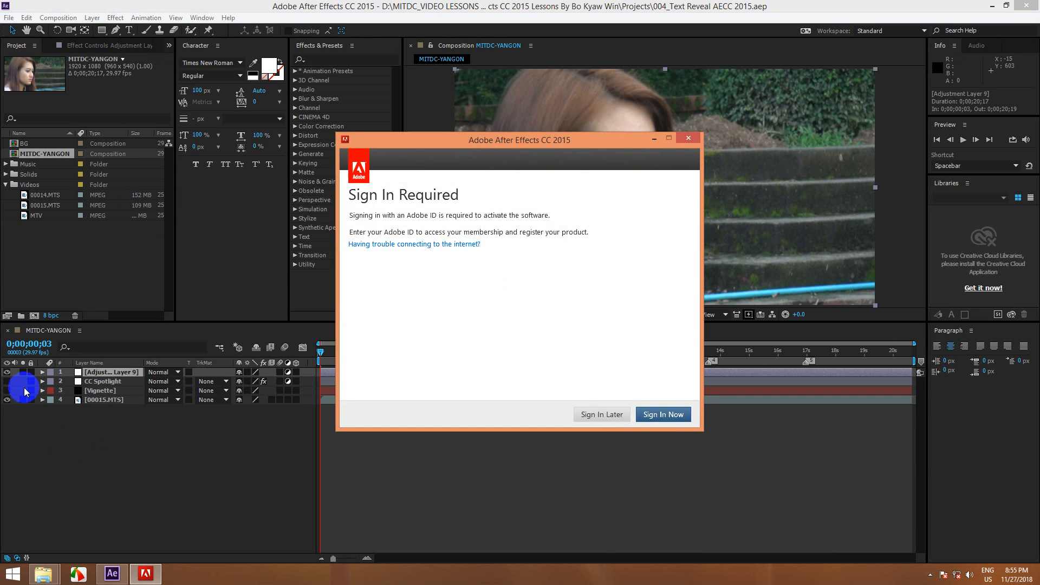
click(597, 414)
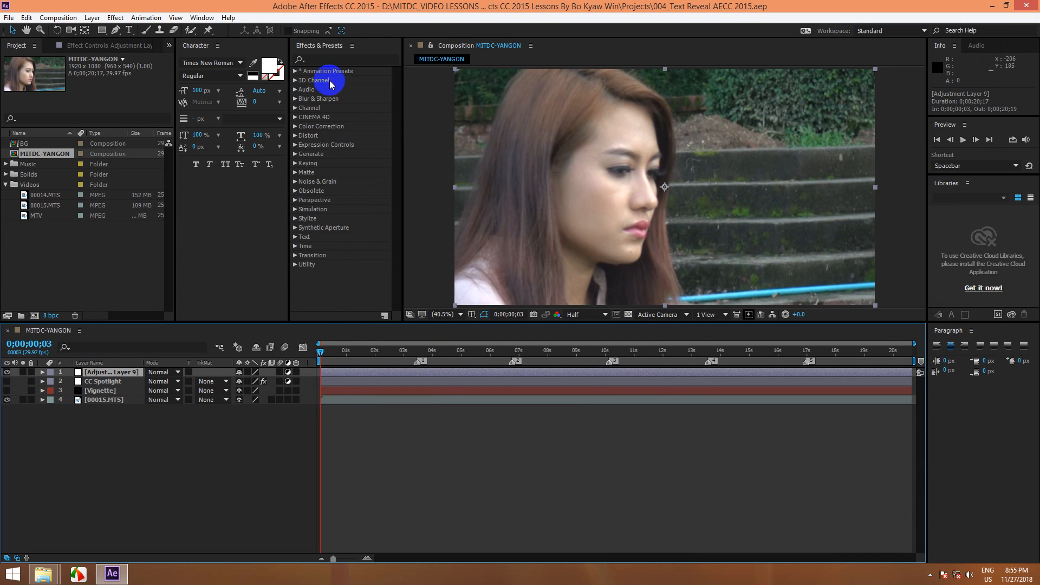
click(296, 72)
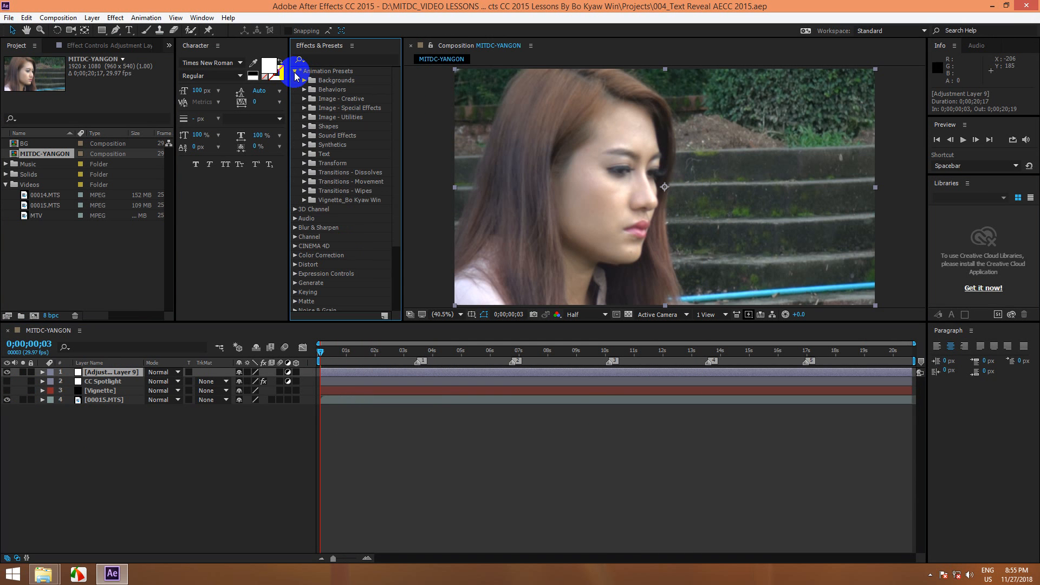
click(304, 201)
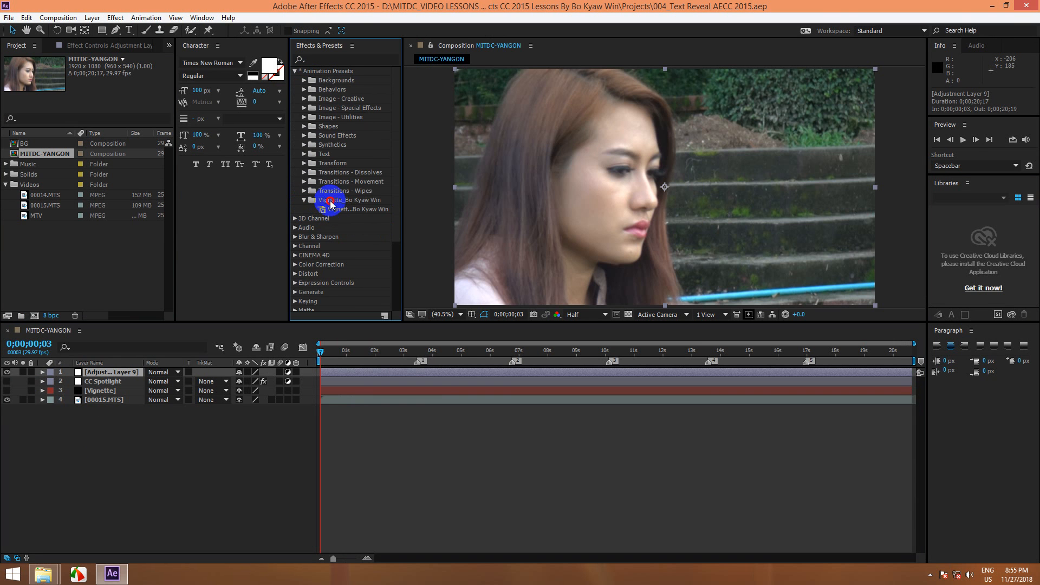
click(342, 209)
drag(347, 208, 114, 372)
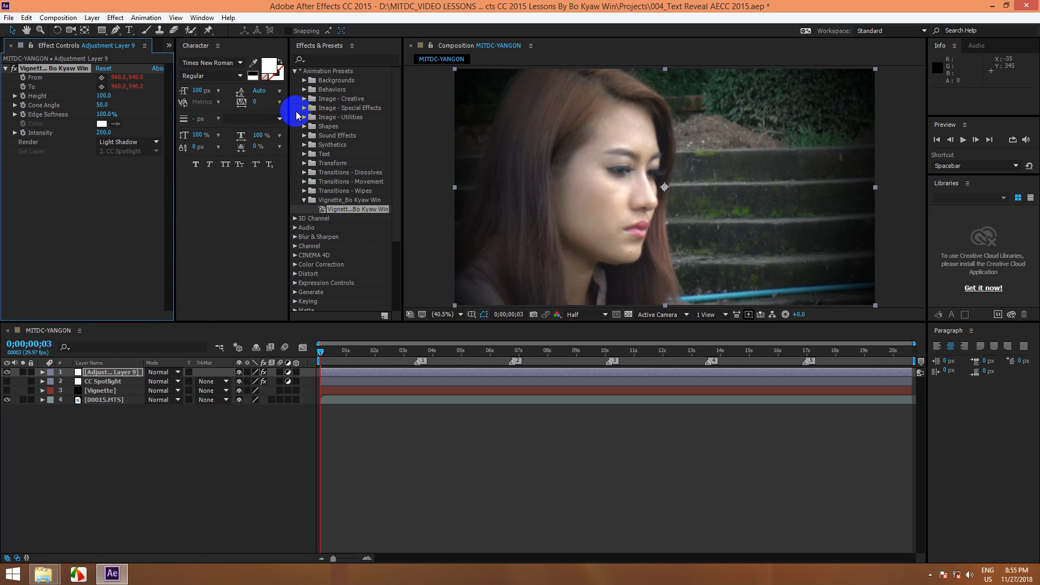
click(305, 201)
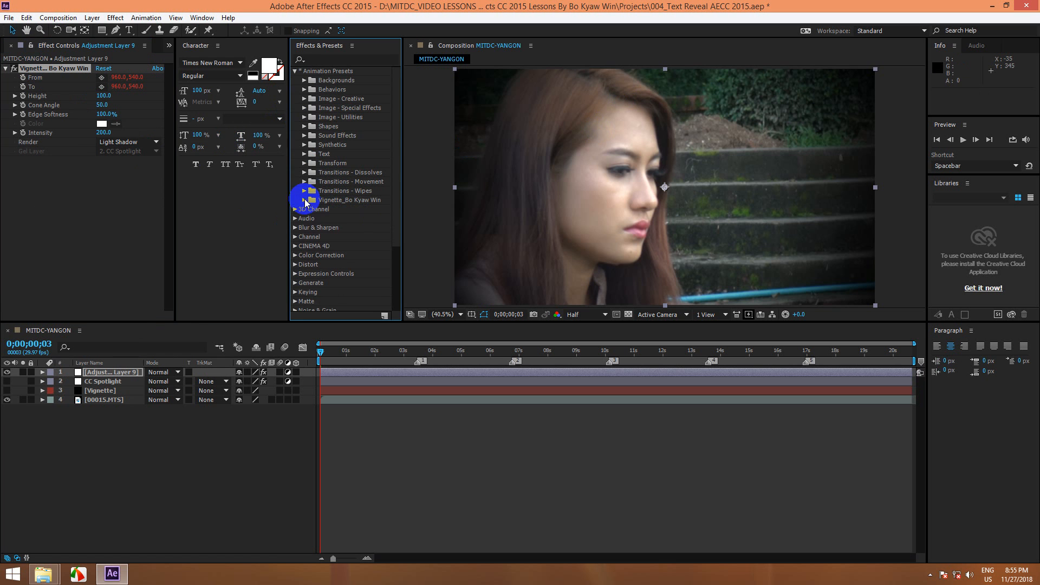
click(296, 71)
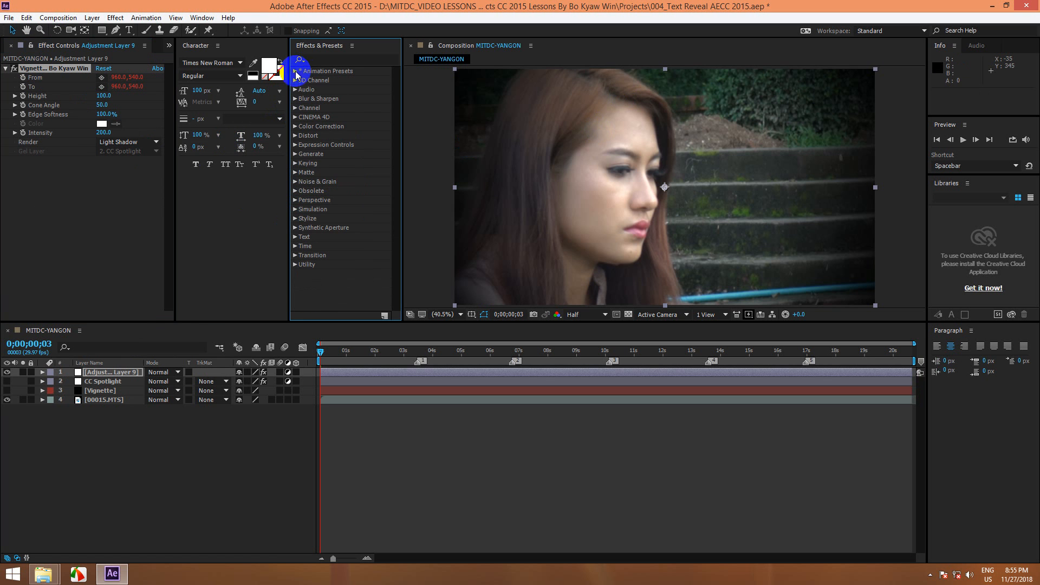
Step: Save the project with no layer selected and minimize the After Effects window
click(92, 372)
click(90, 445)
key(ctrl+s)
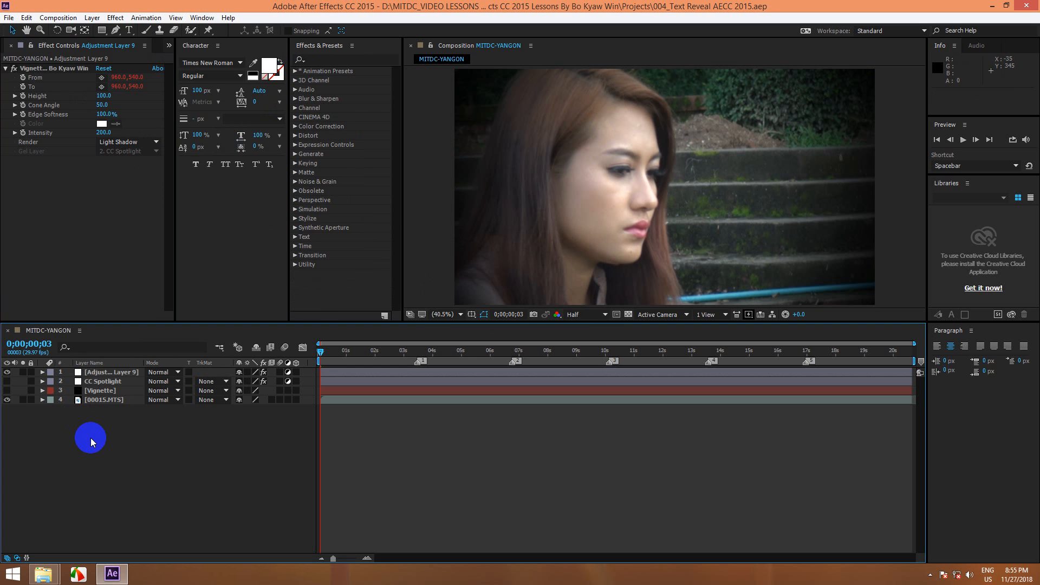
click(994, 6)
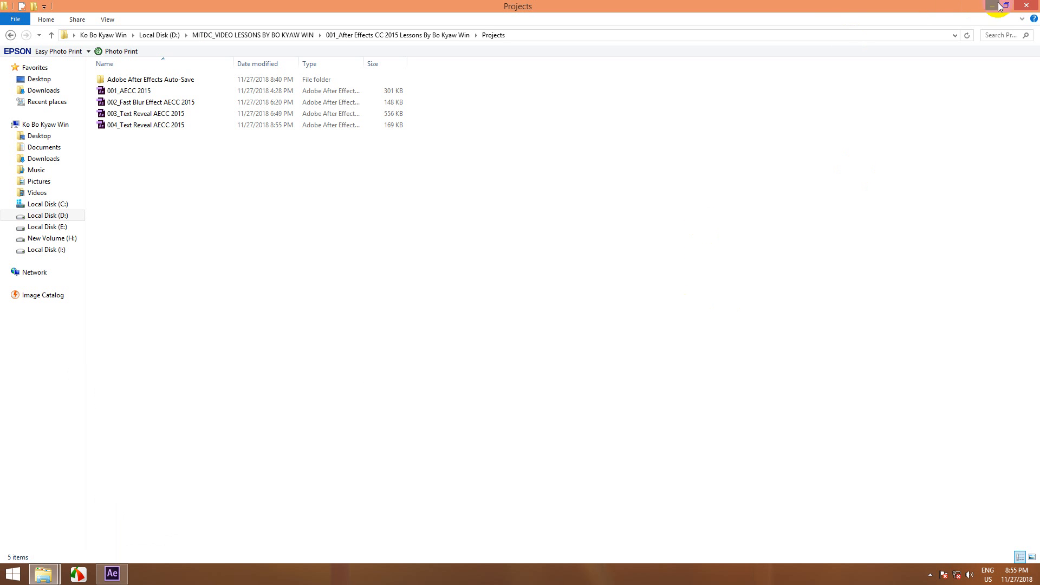